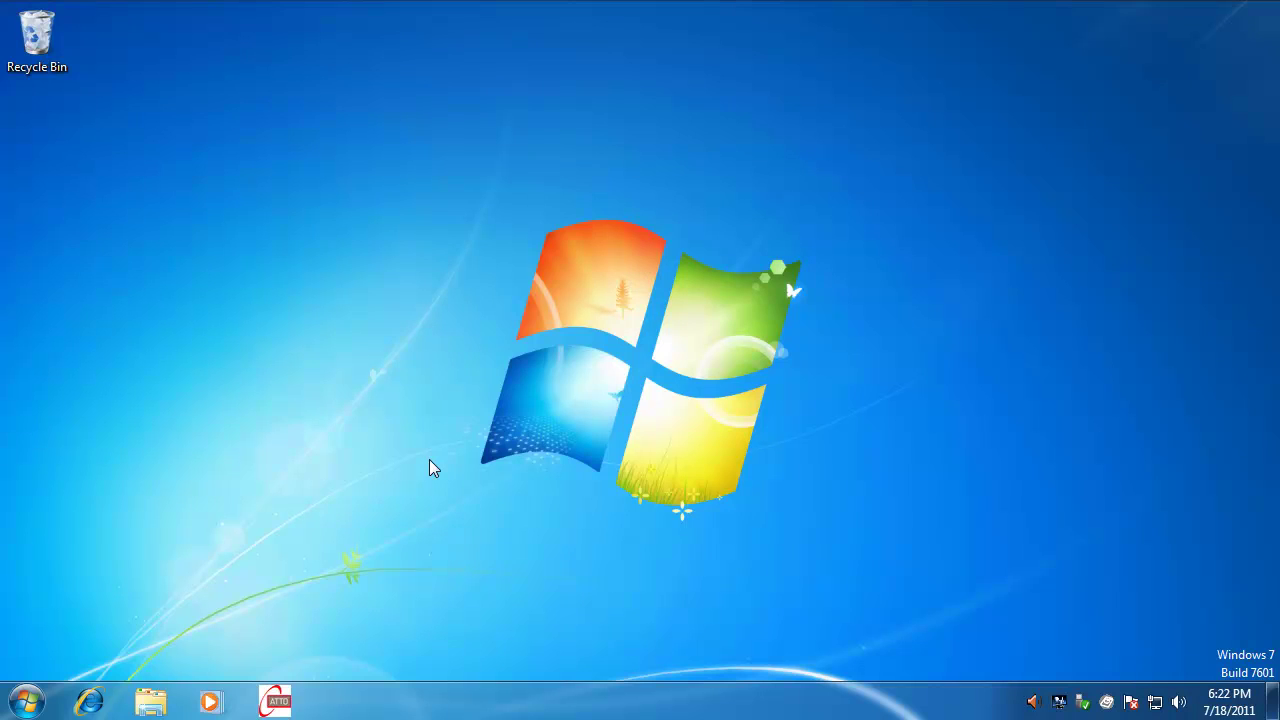
# Run msinfo32 to check the system model, processor and BIOS version entries in System Information, and close it
pyautogui.click(27, 705)
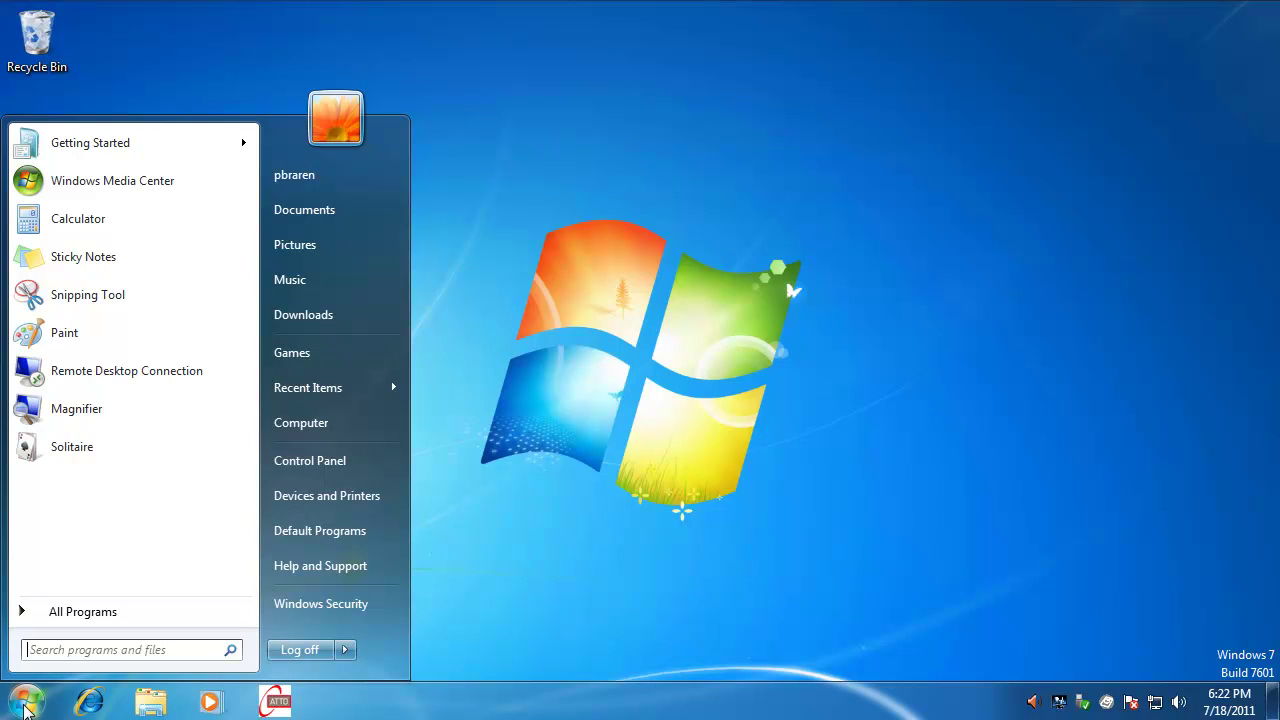
pyautogui.write('msinf')
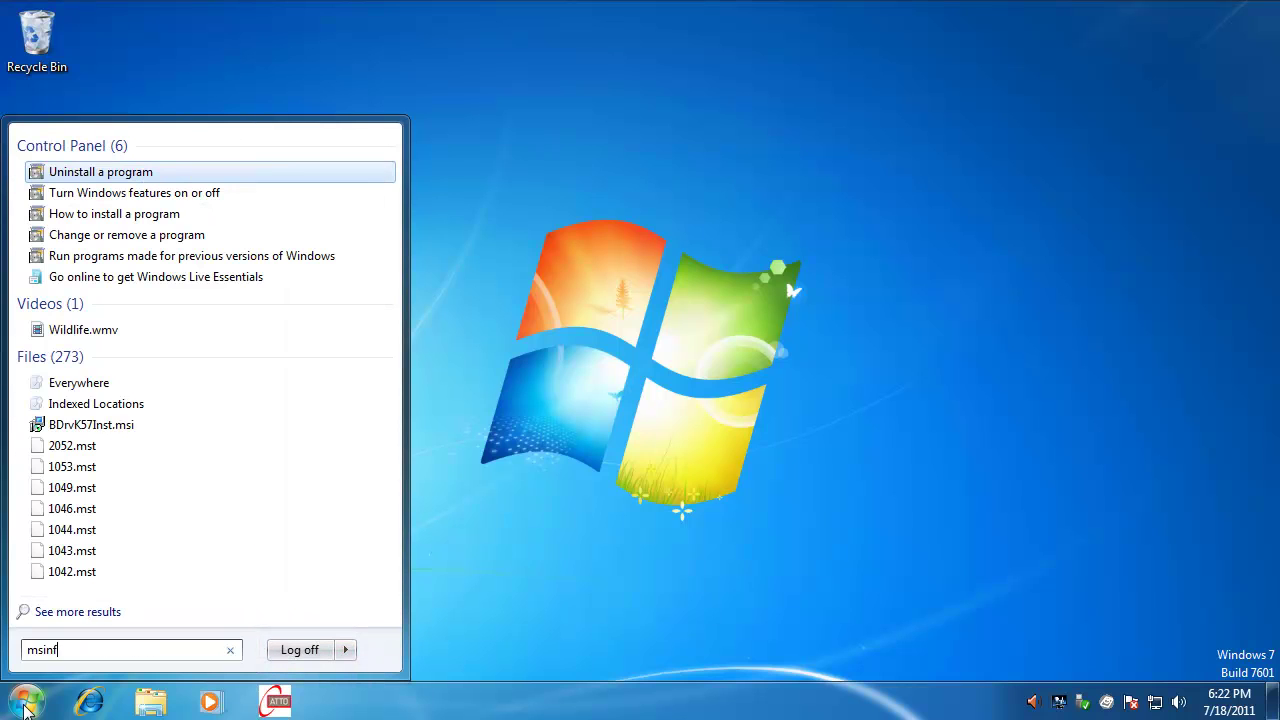
pyautogui.write('o32')
pyautogui.press('Return')
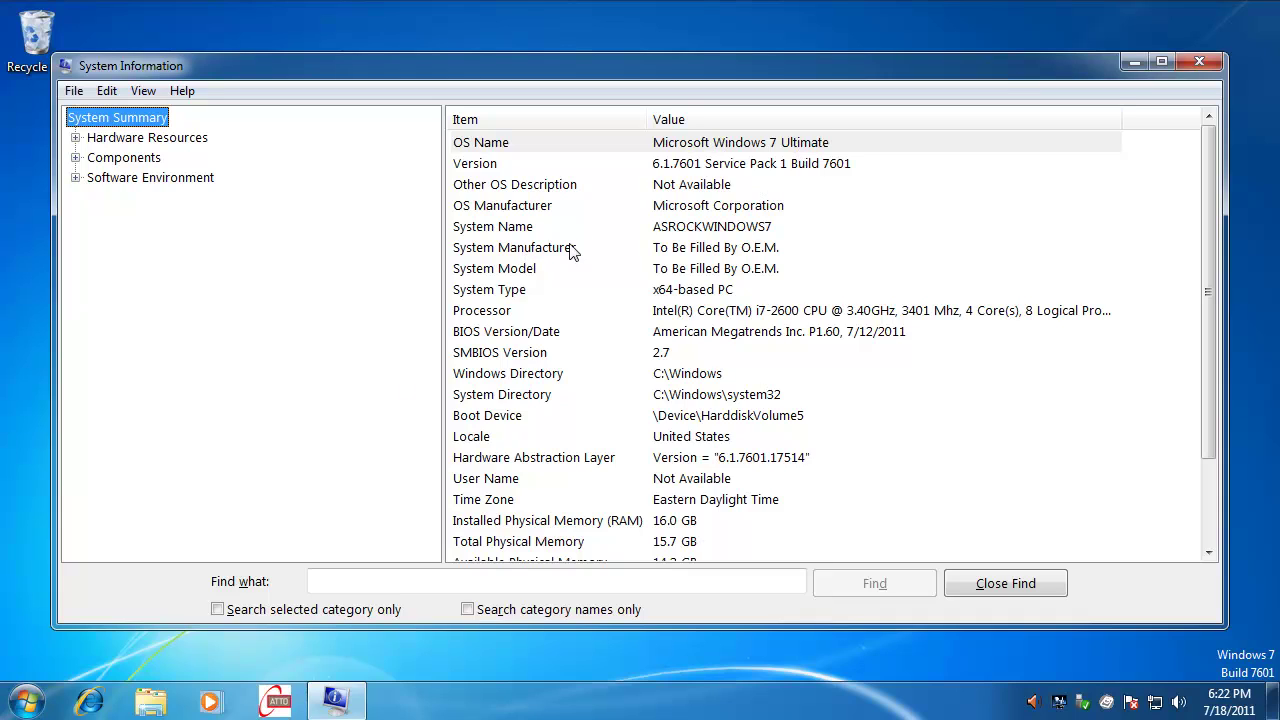
pyautogui.click(492, 268)
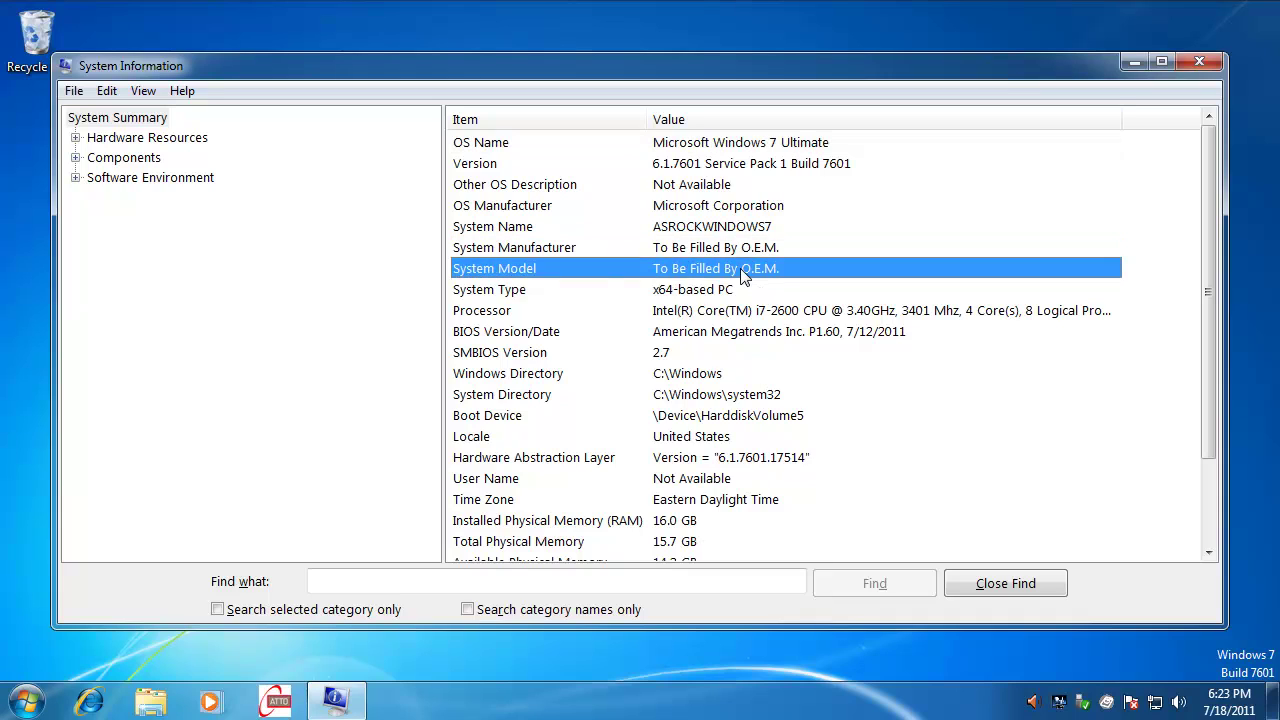
pyautogui.click(767, 314)
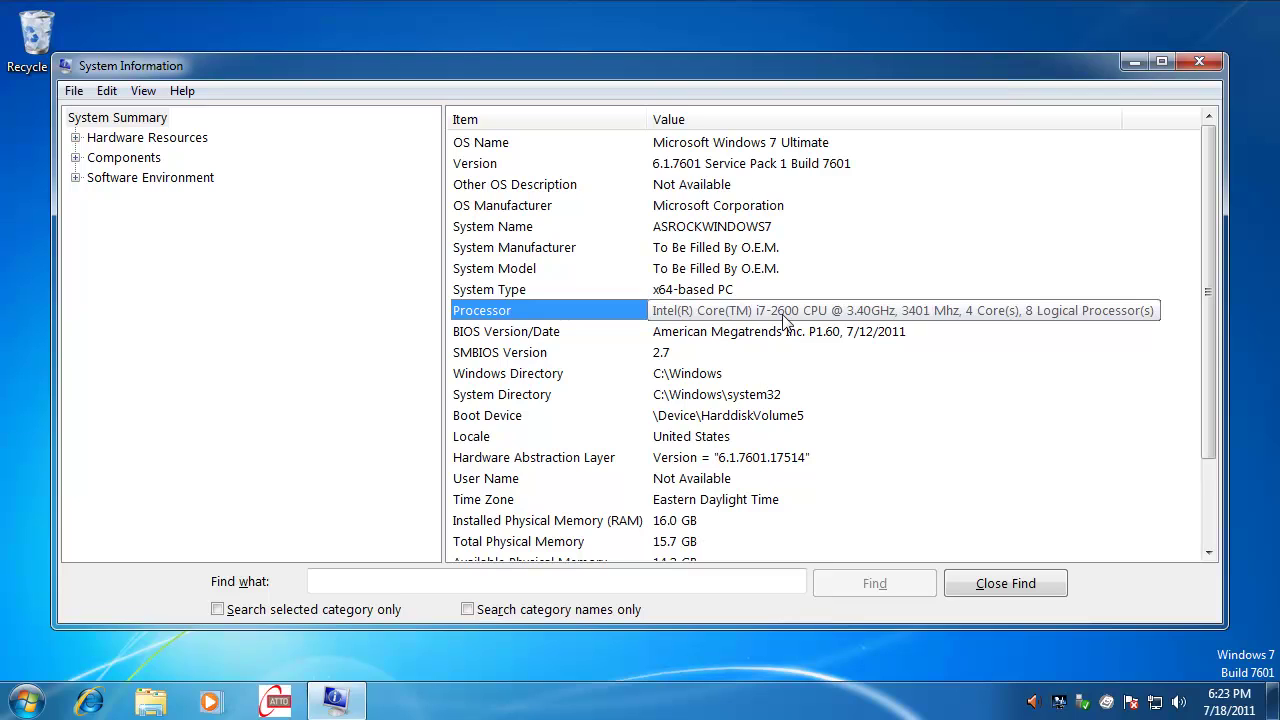
pyautogui.click(823, 334)
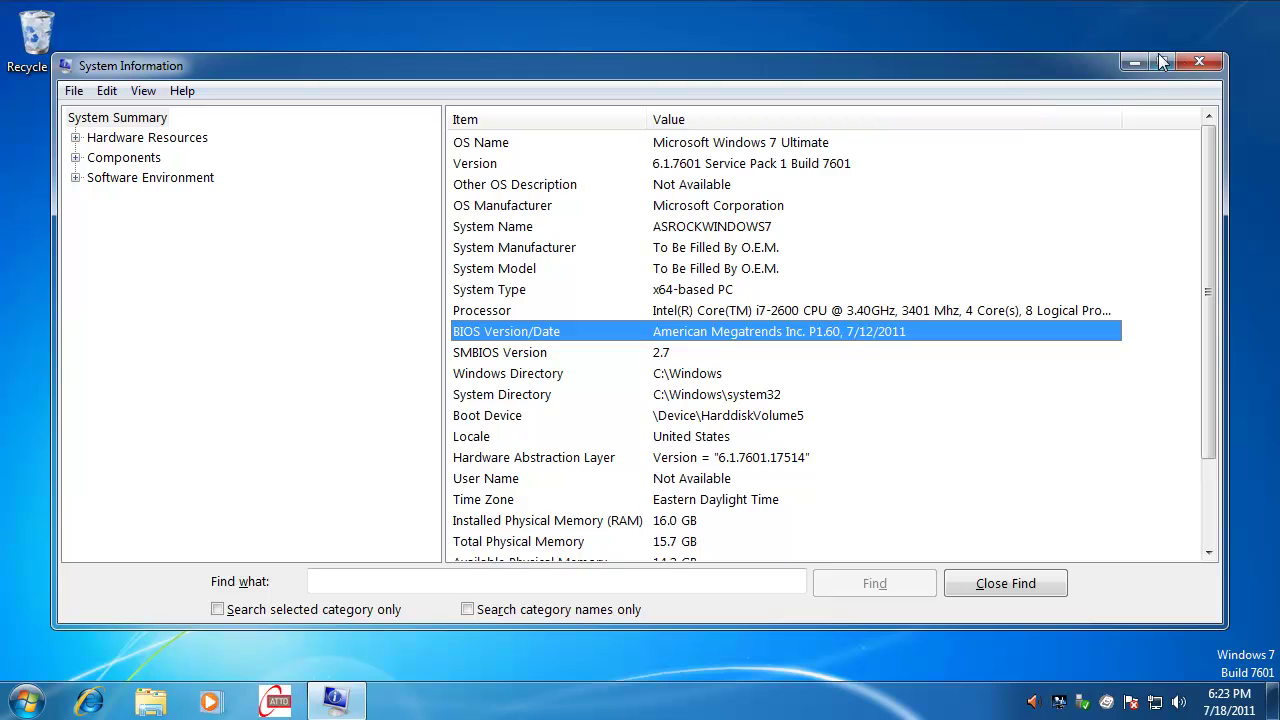
pyautogui.click(1199, 63)
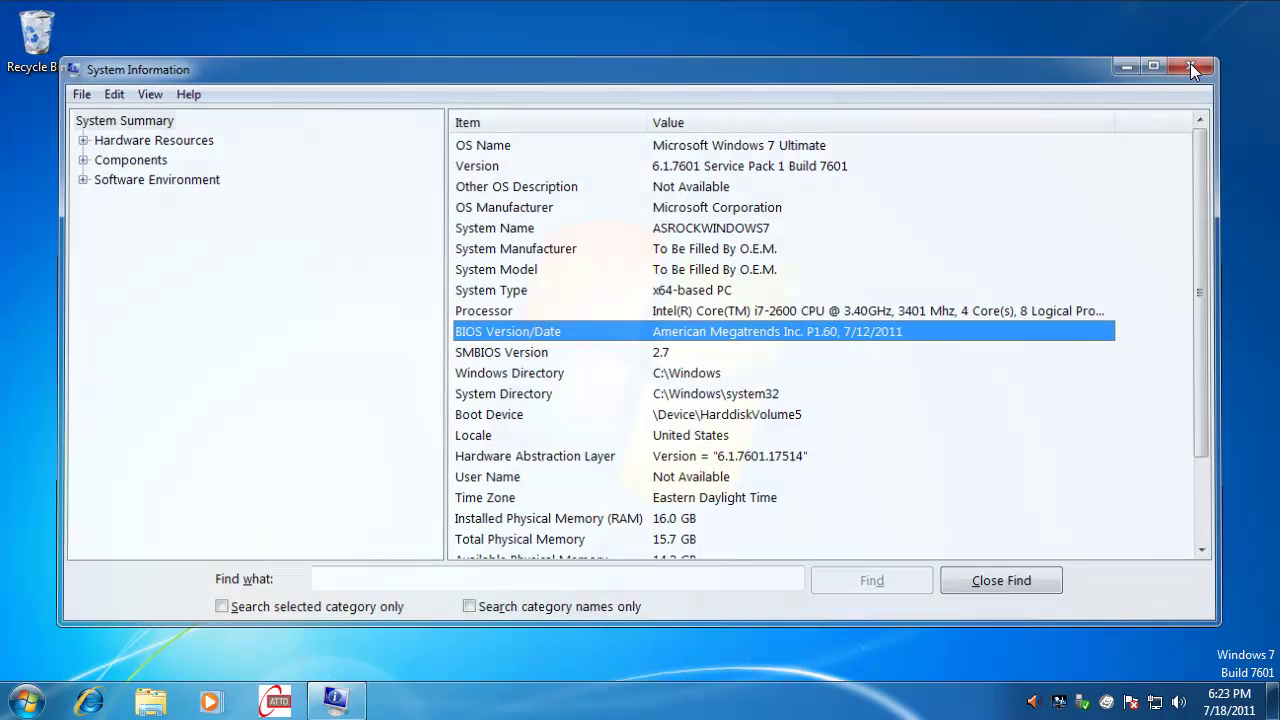
# Open the c:\util folder in Windows Explorer
pyautogui.click(27, 700)
pyautogui.write('c:\\ut')
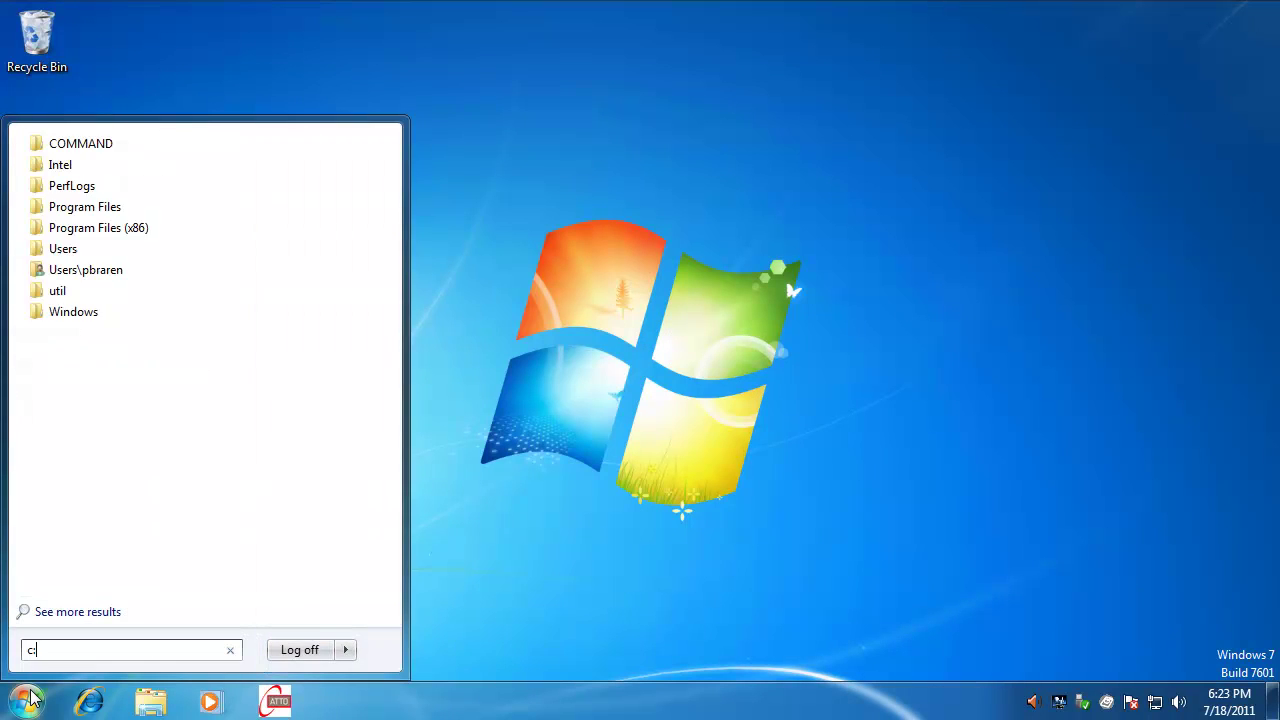
pyautogui.press('Return')
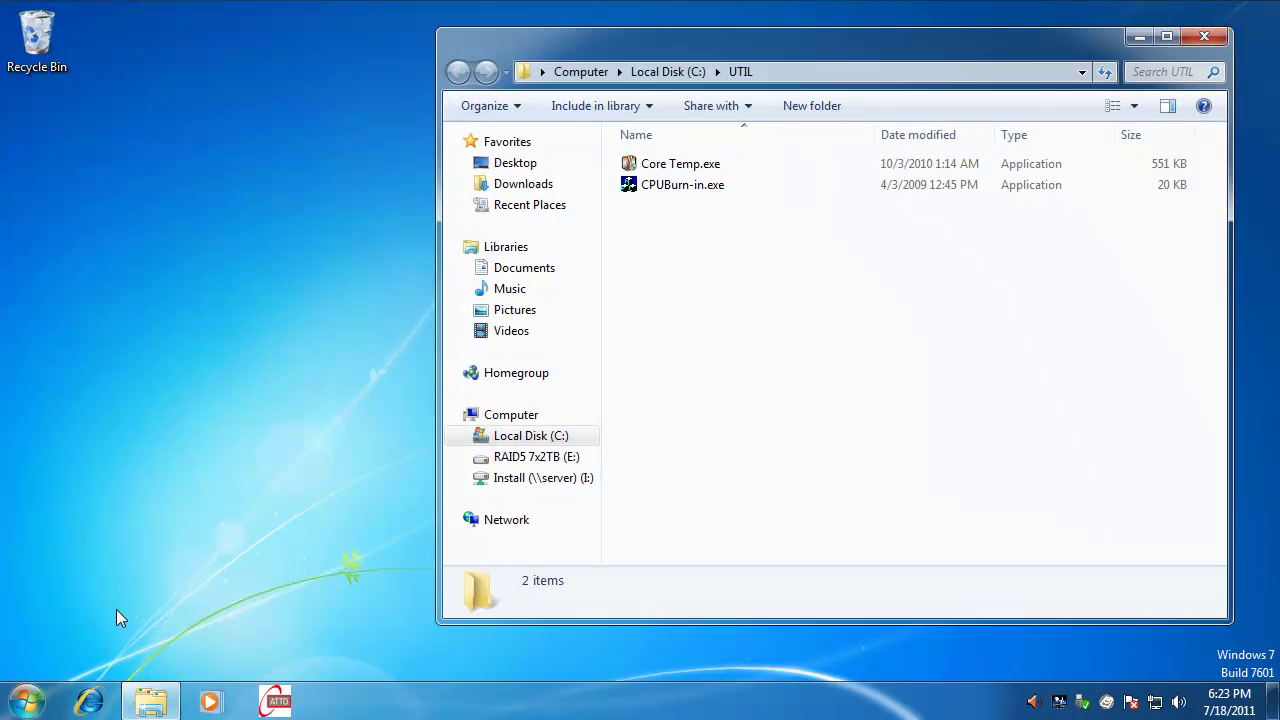
# Review the list of installed programs in Control Panel's Programs and Features, and close the window
pyautogui.click(30, 698)
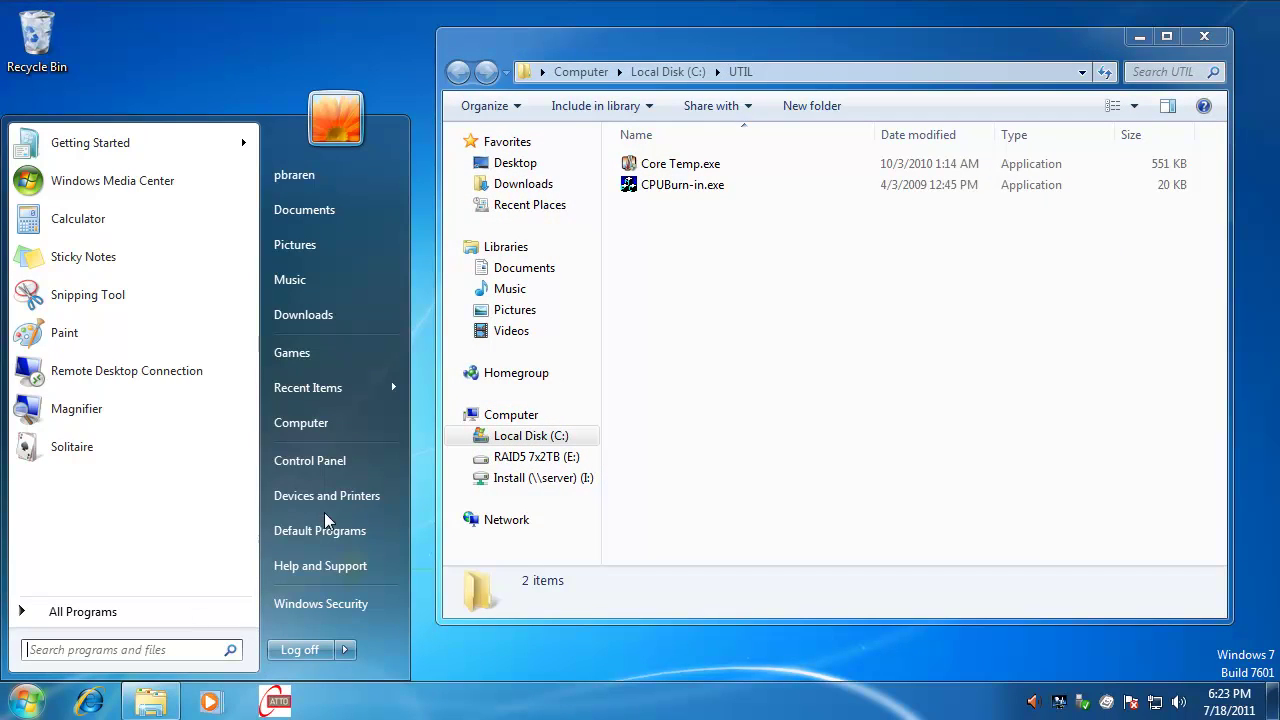
pyautogui.click(319, 462)
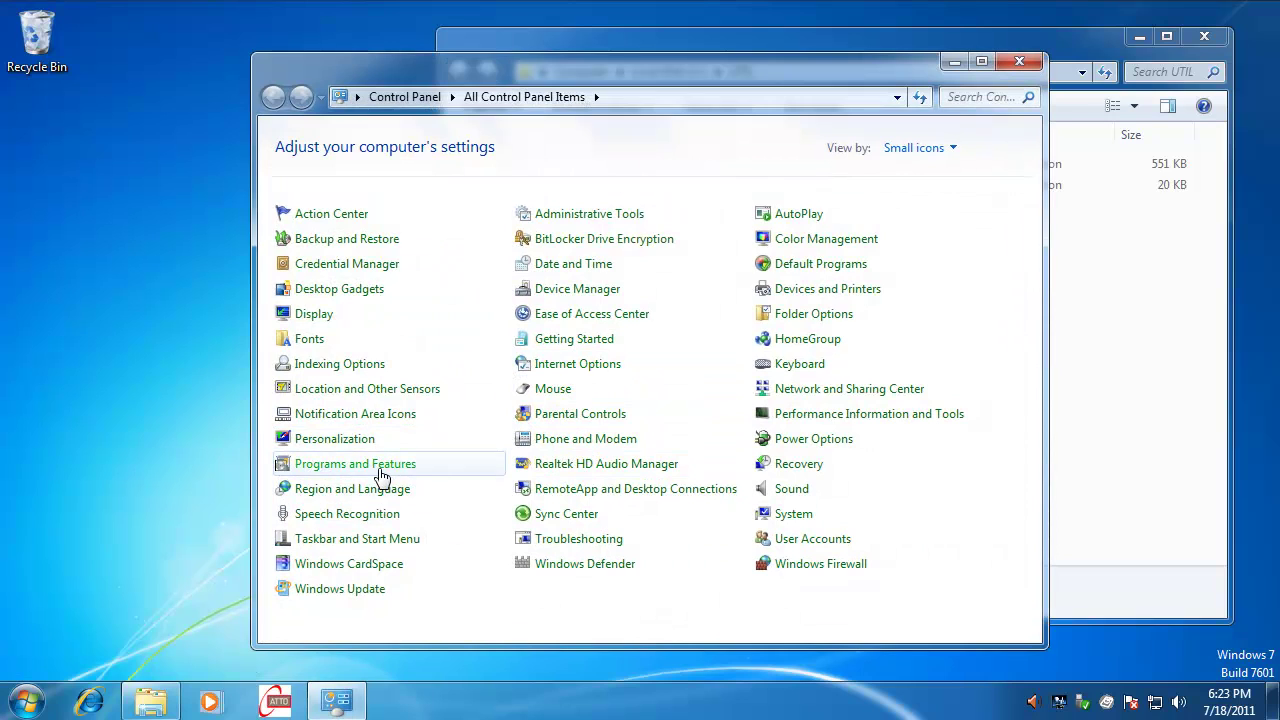
pyautogui.click(380, 475)
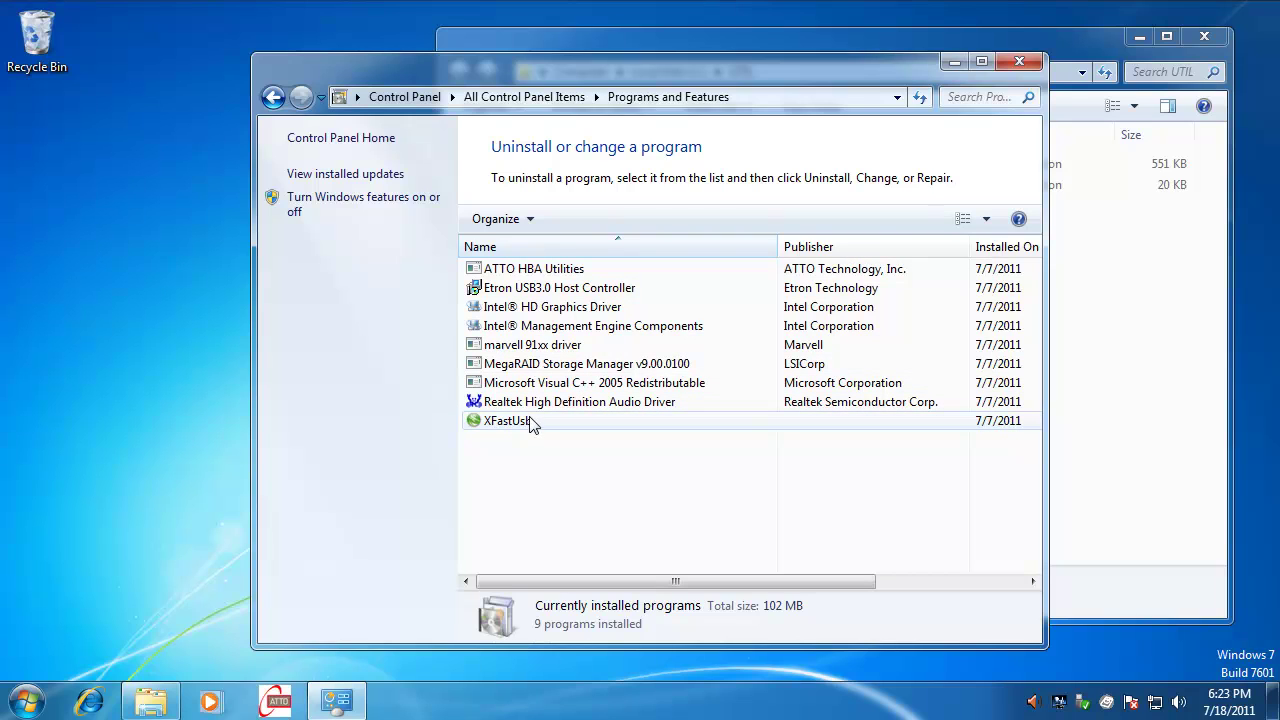
pyautogui.click(1019, 61)
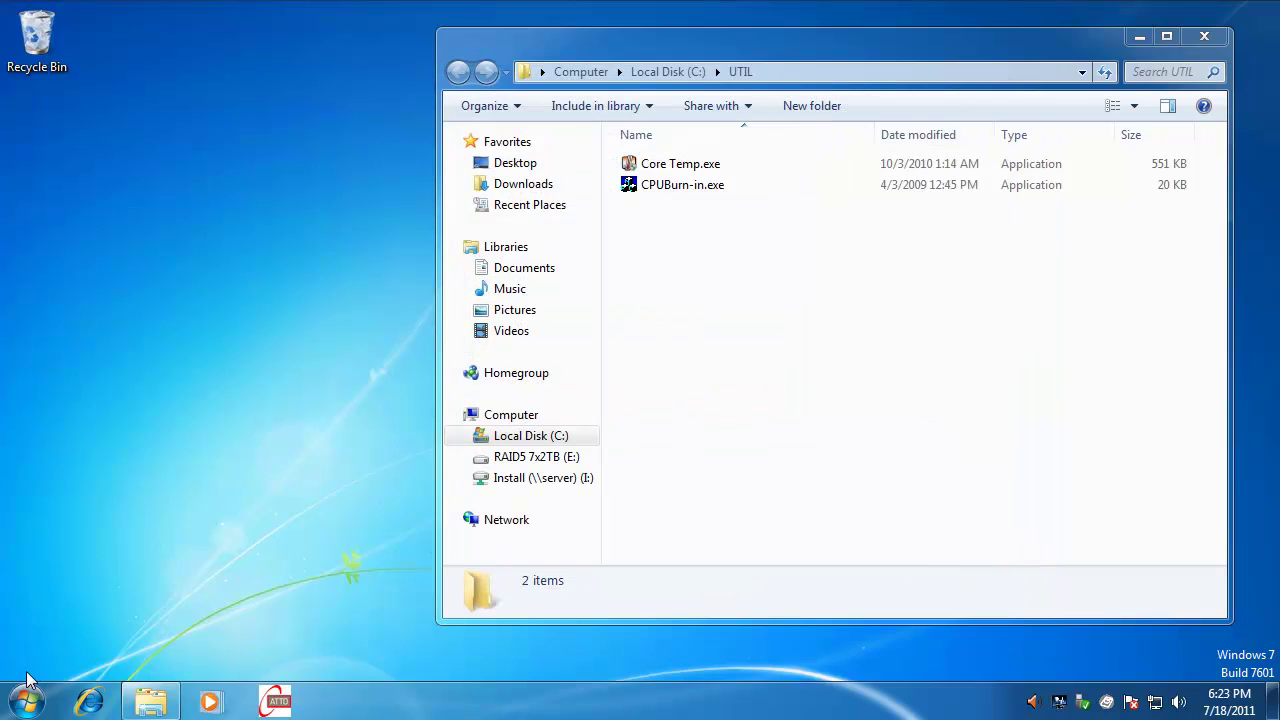
# Inspect the storage controllers in Computer Management's Device Manager, and close the window
pyautogui.click(27, 700)
pyautogui.rightClick(316, 462)
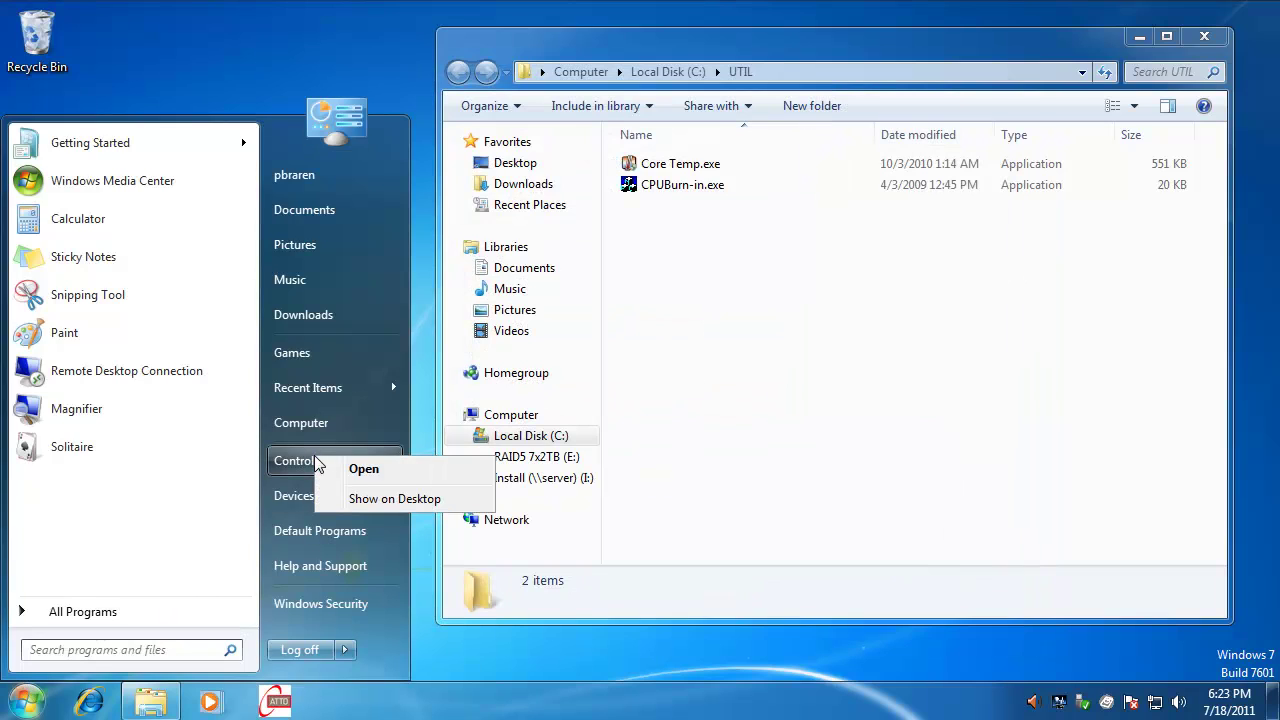
pyautogui.rightClick(282, 422)
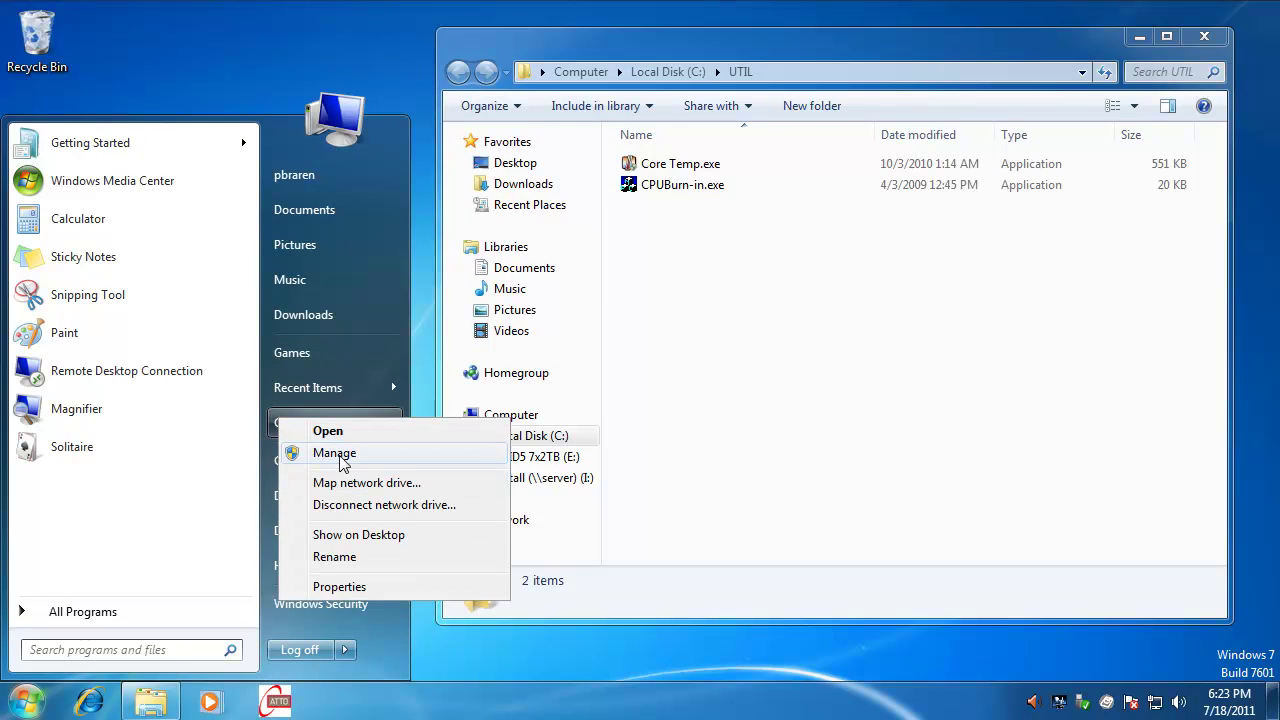
pyautogui.click(343, 458)
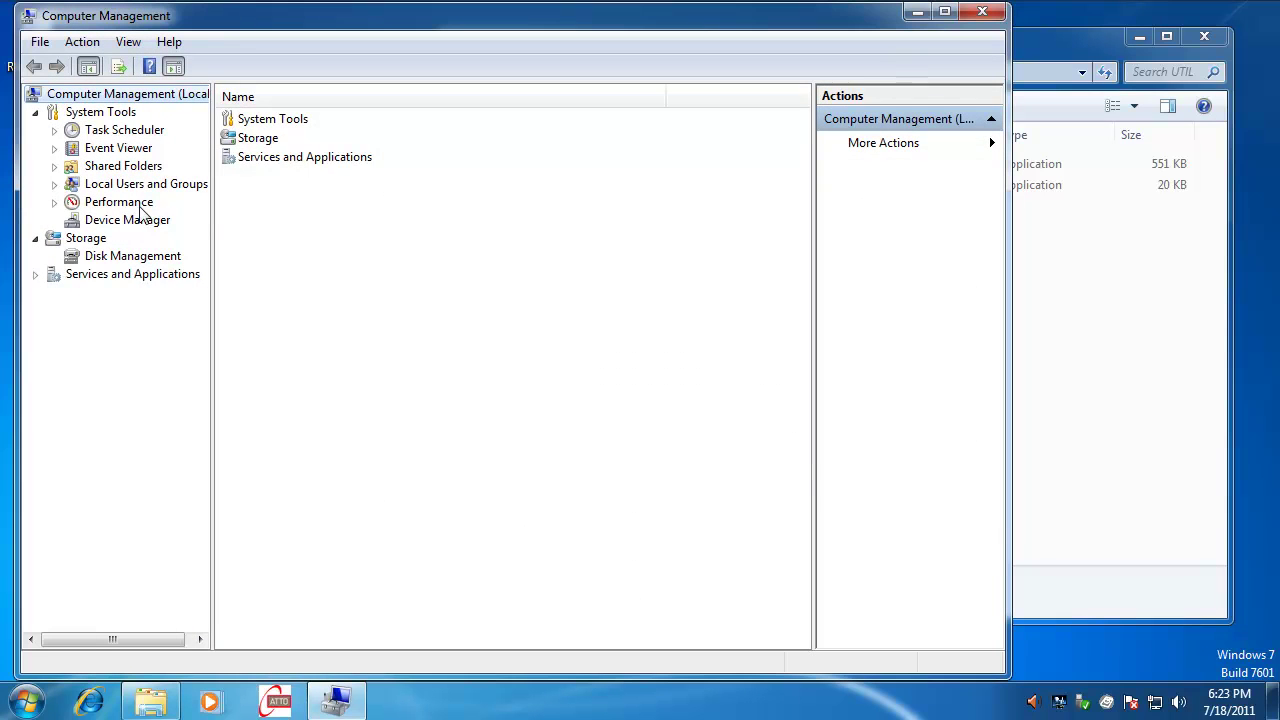
pyautogui.click(127, 219)
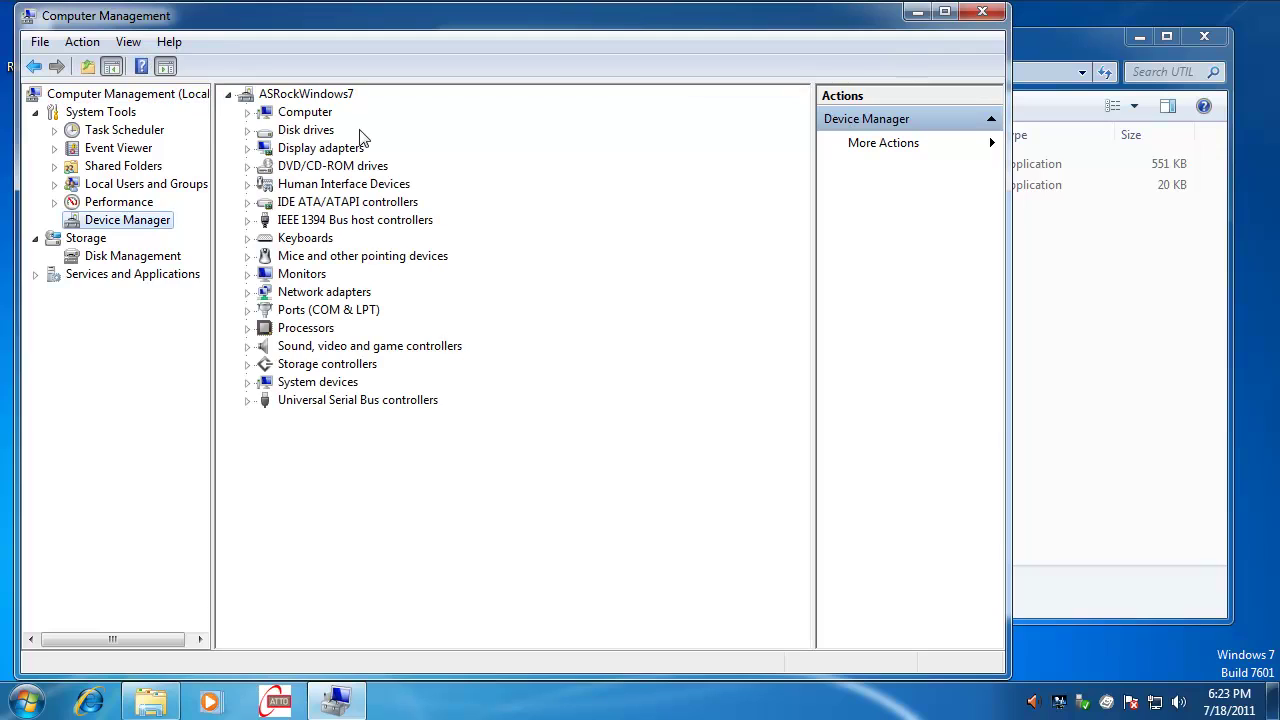
pyautogui.click(254, 368)
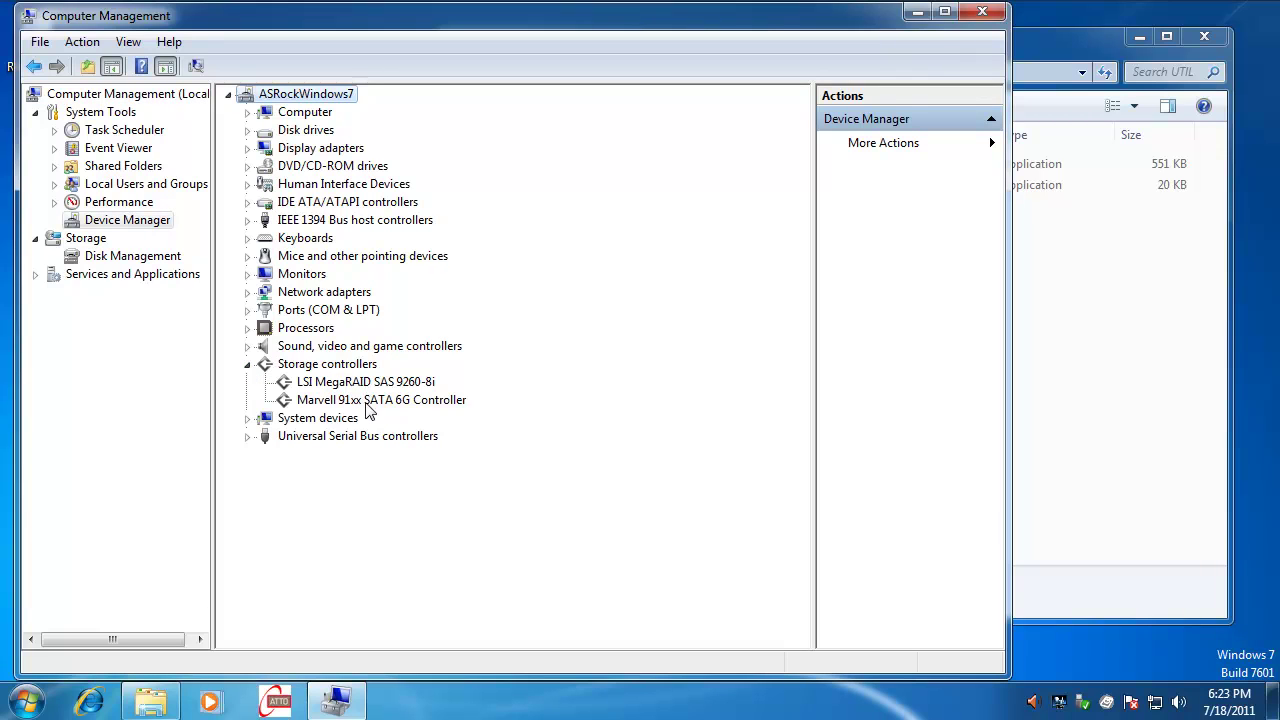
pyautogui.click(983, 14)
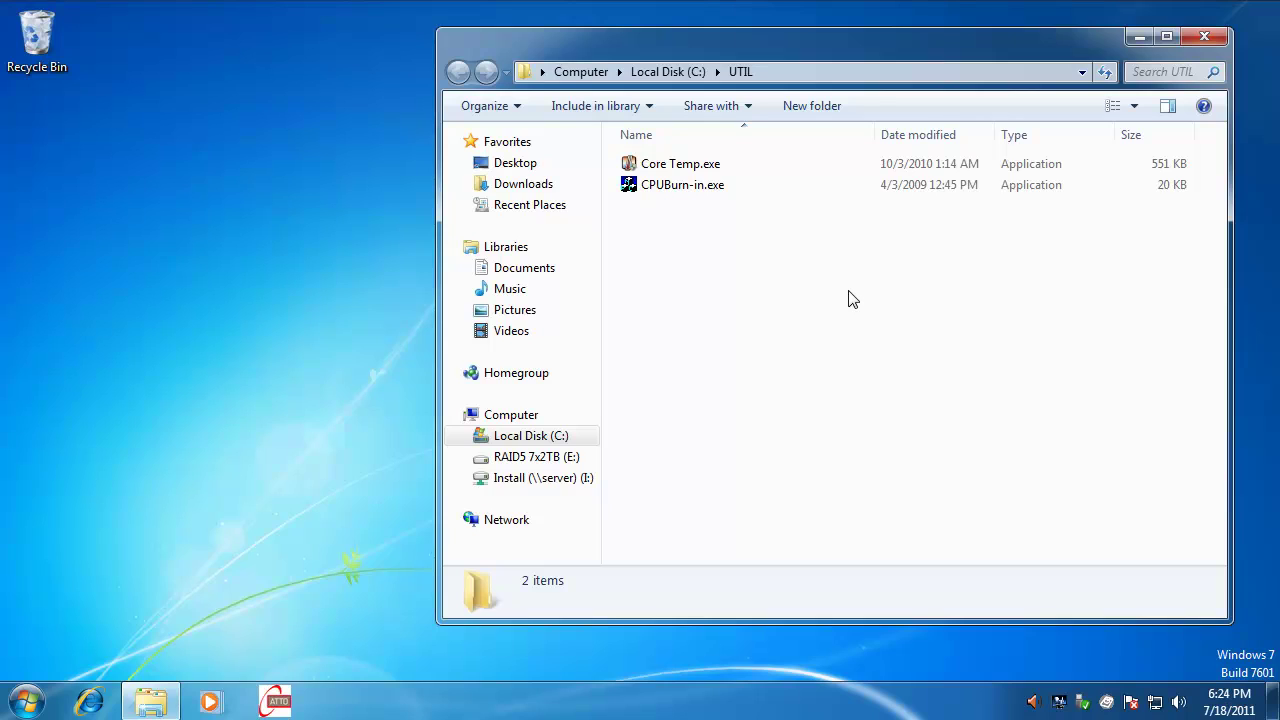
# Launch Core Temp.exe from the UTIL folder
pyautogui.doubleClick(665, 166)
pyautogui.click(920, 388)
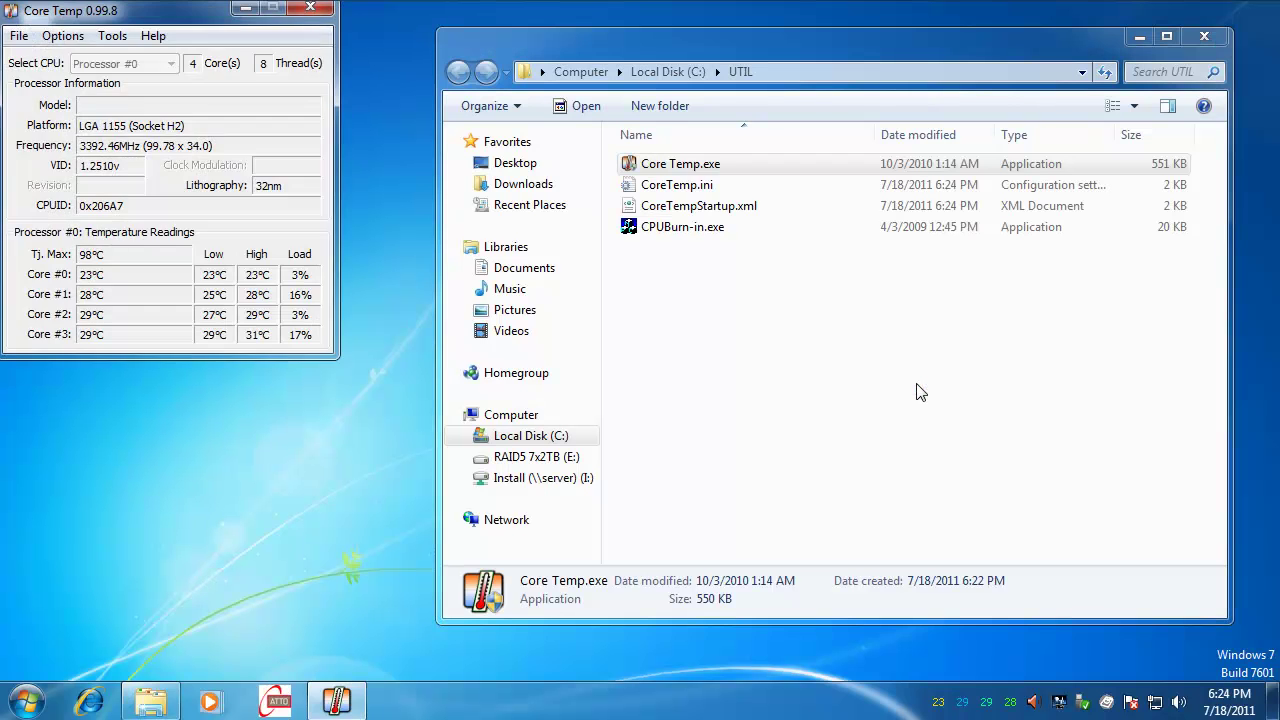
# Set Core Temp to display temperatures in Fahrenheit in its settings, and minimize its window
pyautogui.click(107, 40)
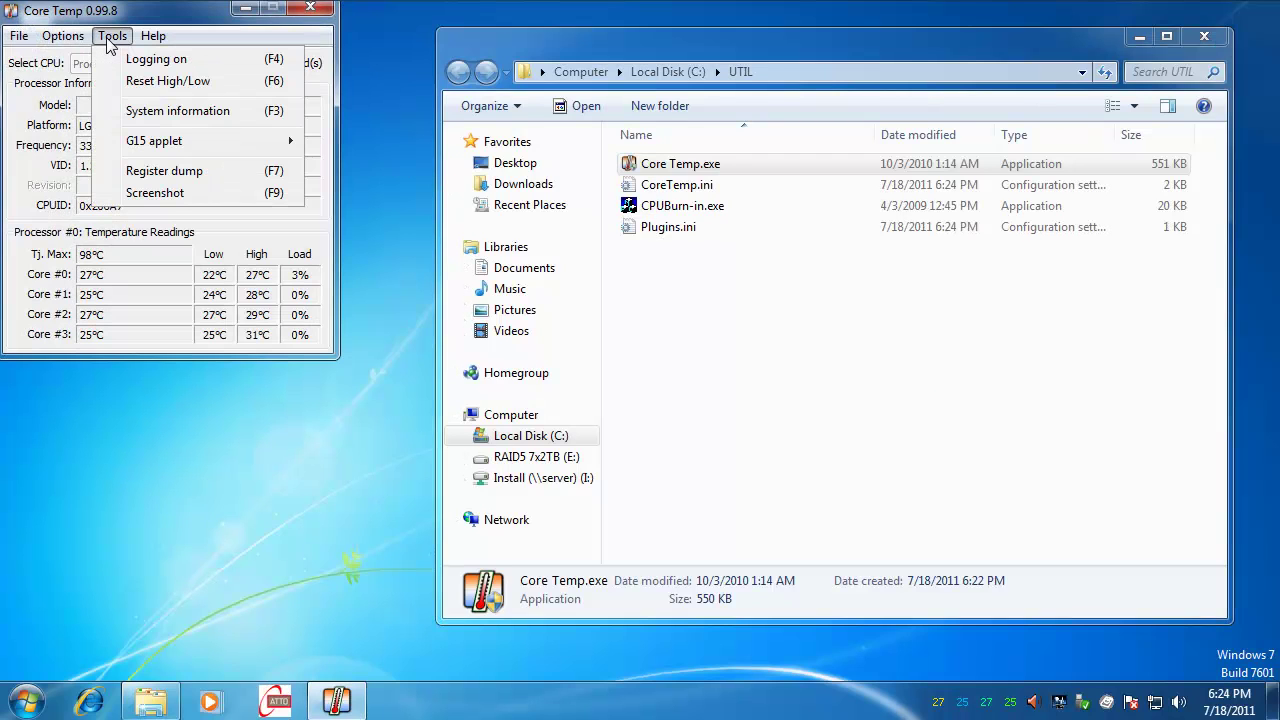
pyautogui.moveTo(72, 38)
pyautogui.click(88, 58)
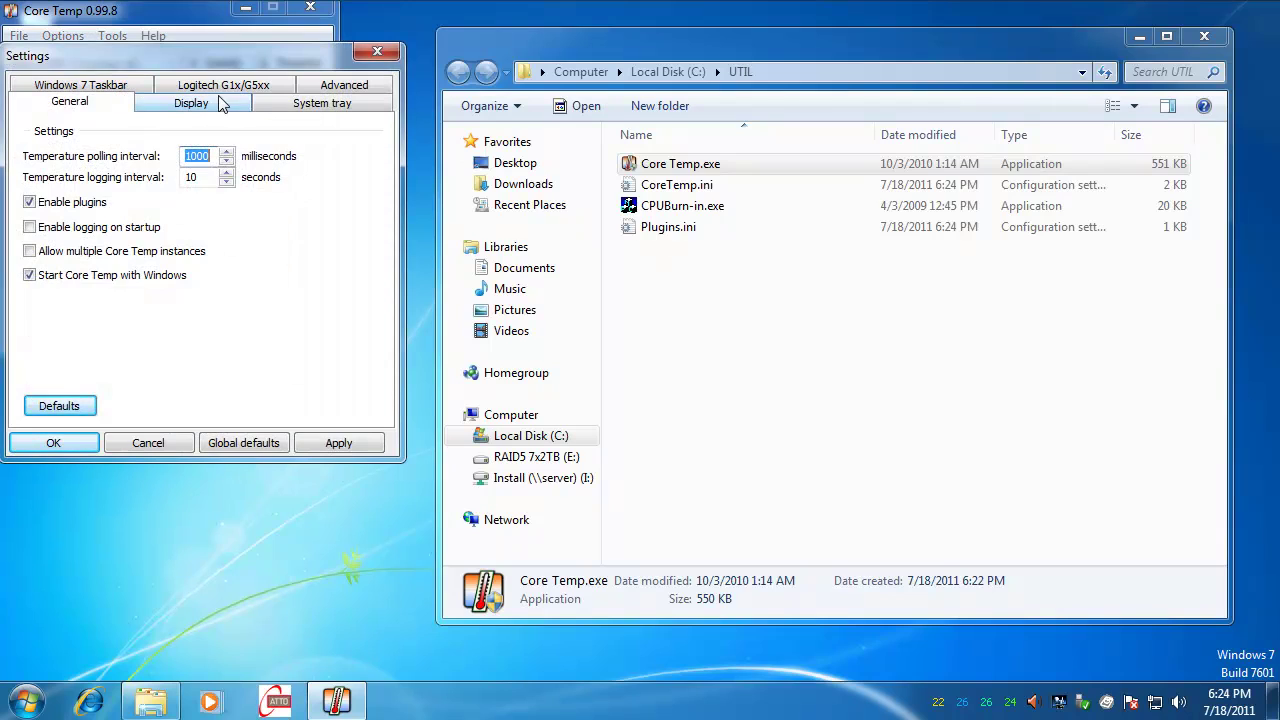
pyautogui.click(337, 90)
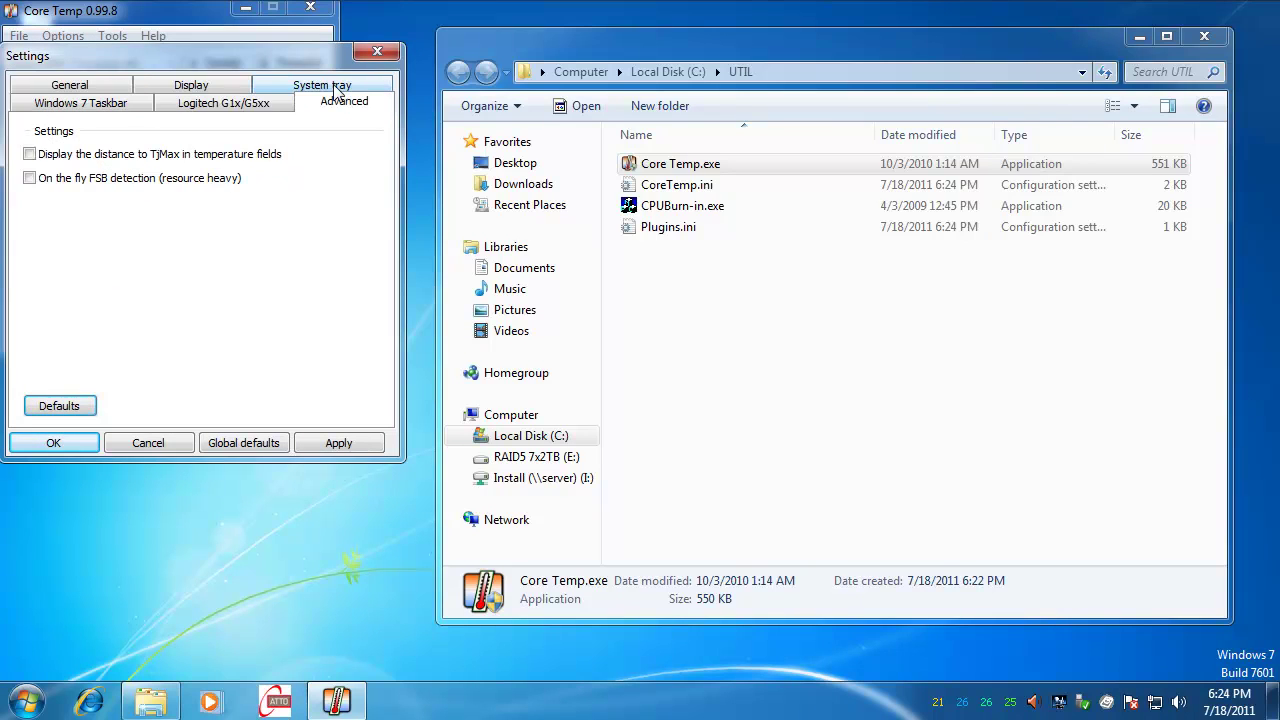
pyautogui.click(245, 103)
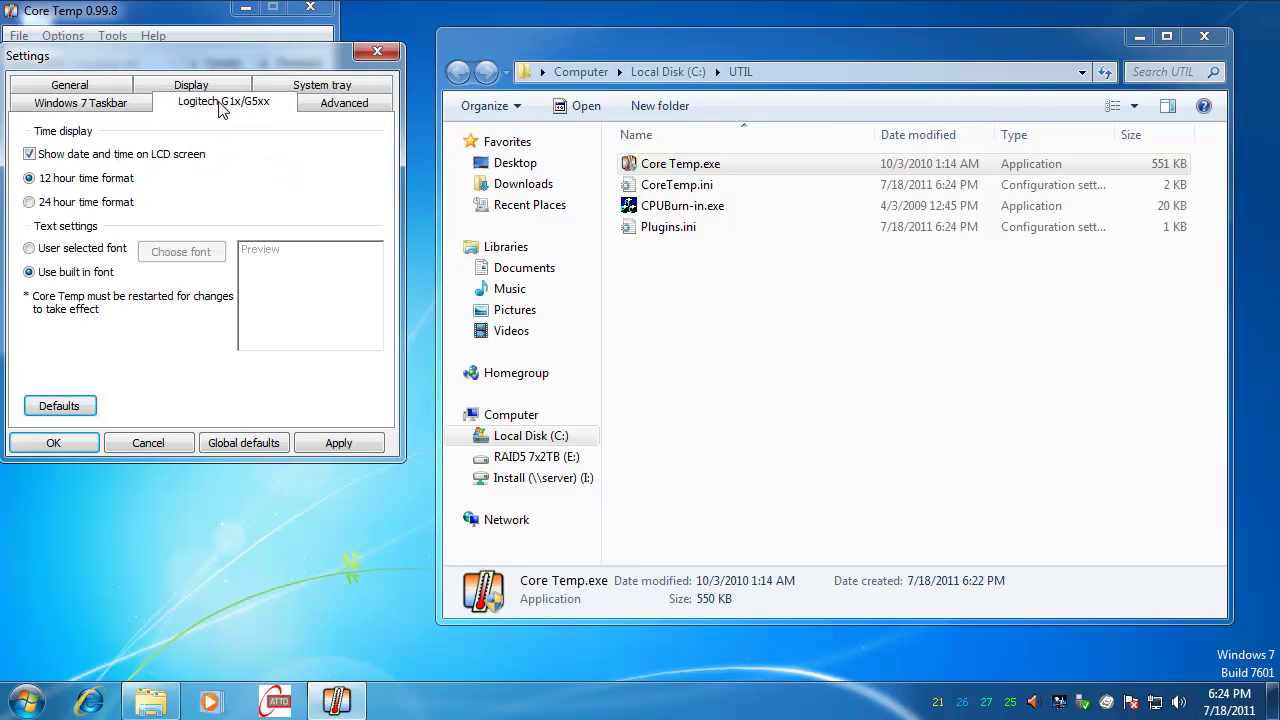
pyautogui.click(97, 105)
pyautogui.click(97, 86)
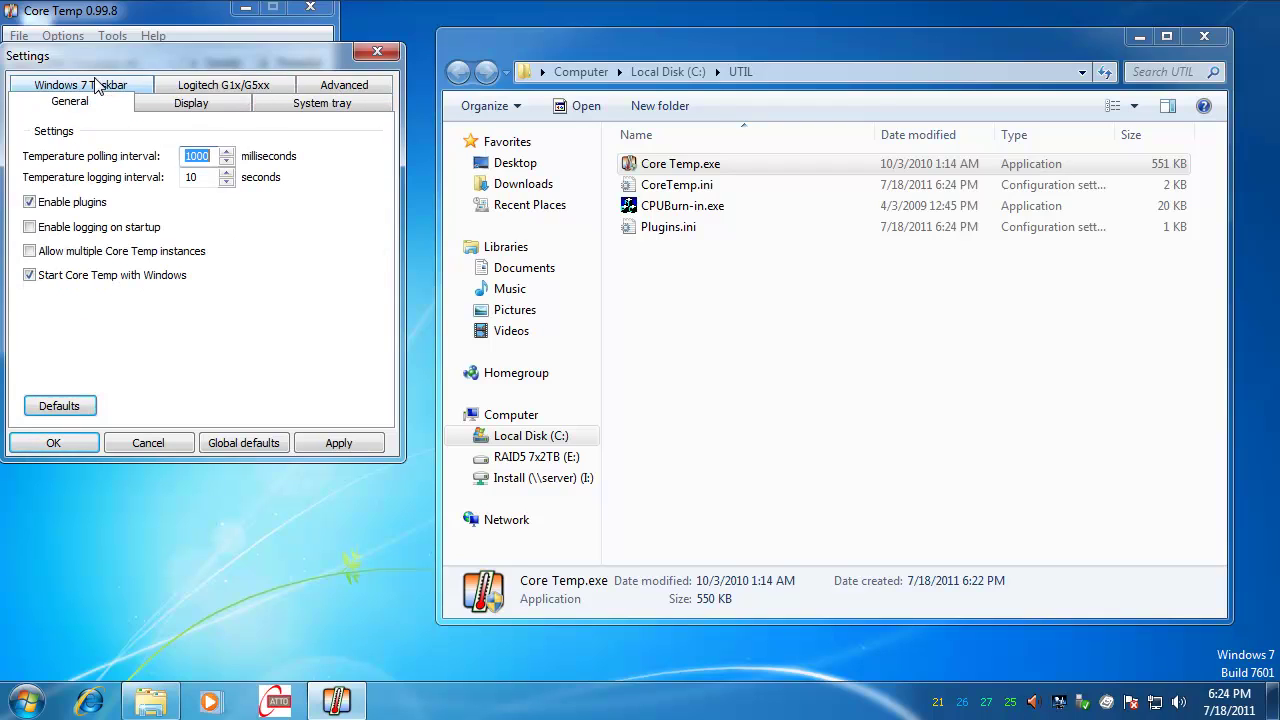
pyautogui.click(194, 105)
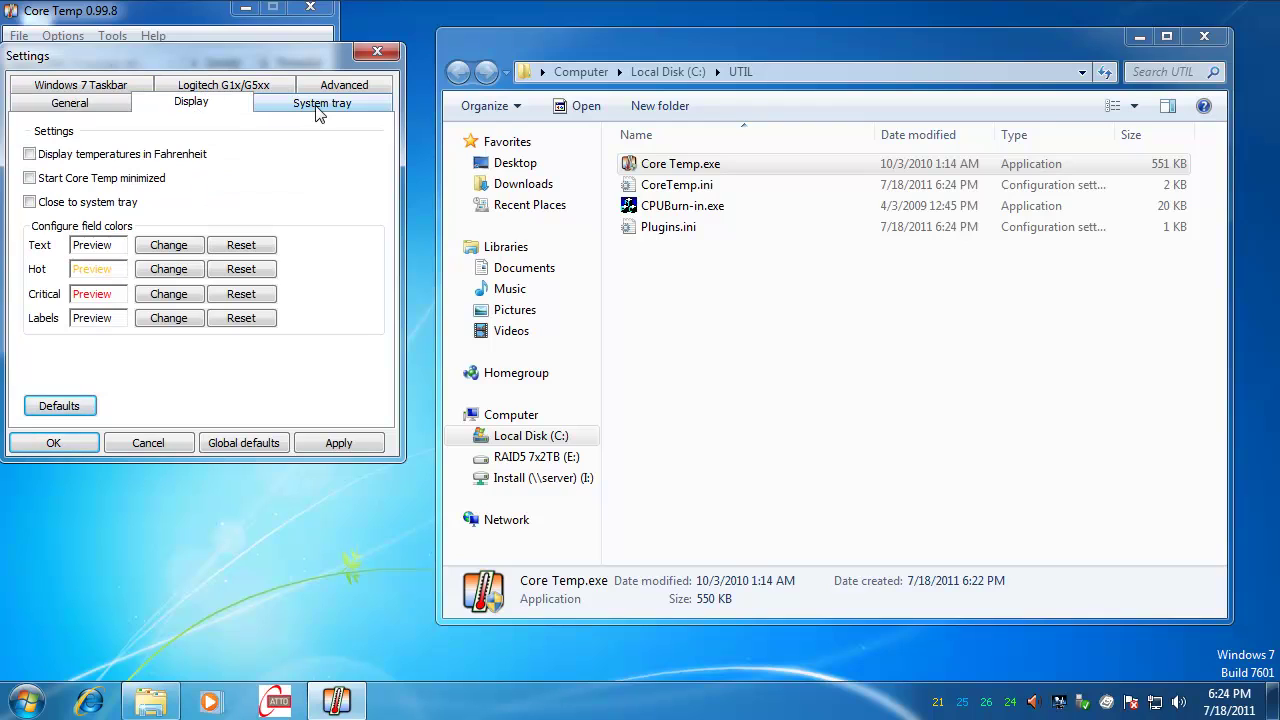
pyautogui.click(116, 154)
pyautogui.click(77, 443)
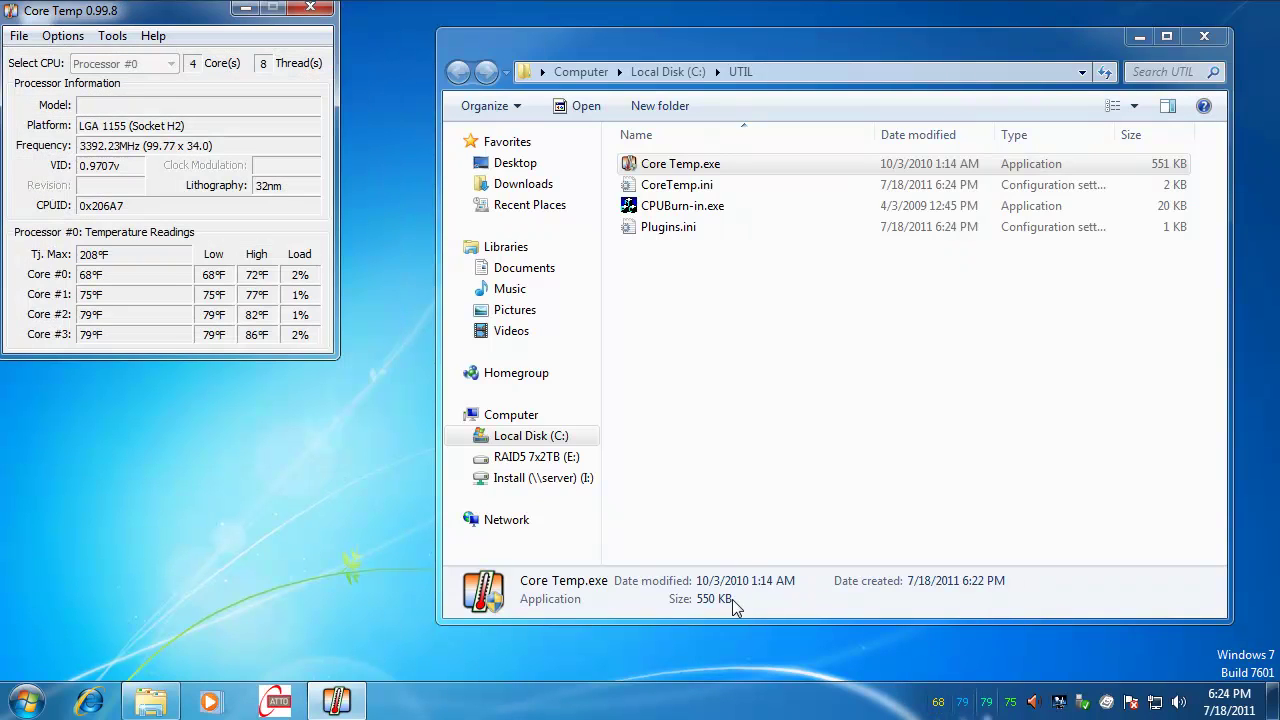
pyautogui.click(296, 12)
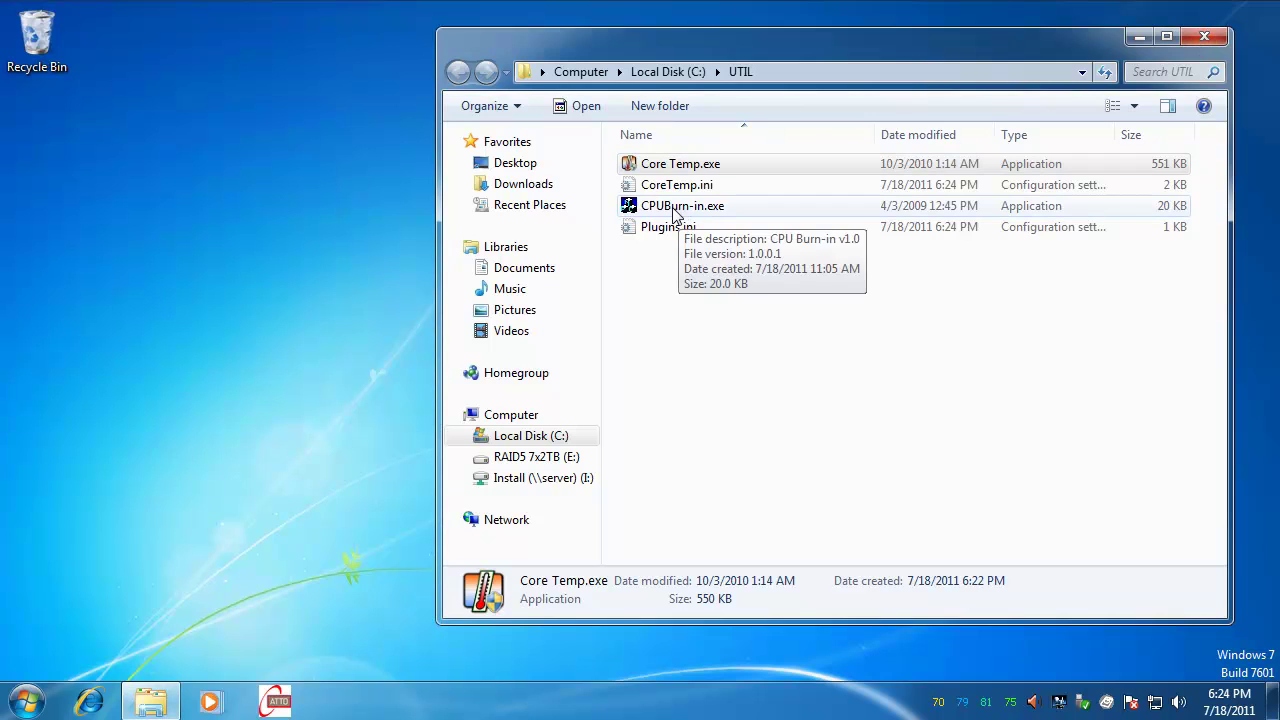
# Navigate the Explorer window to the c:\command folder
pyautogui.click(812, 71)
pyautogui.write('c')
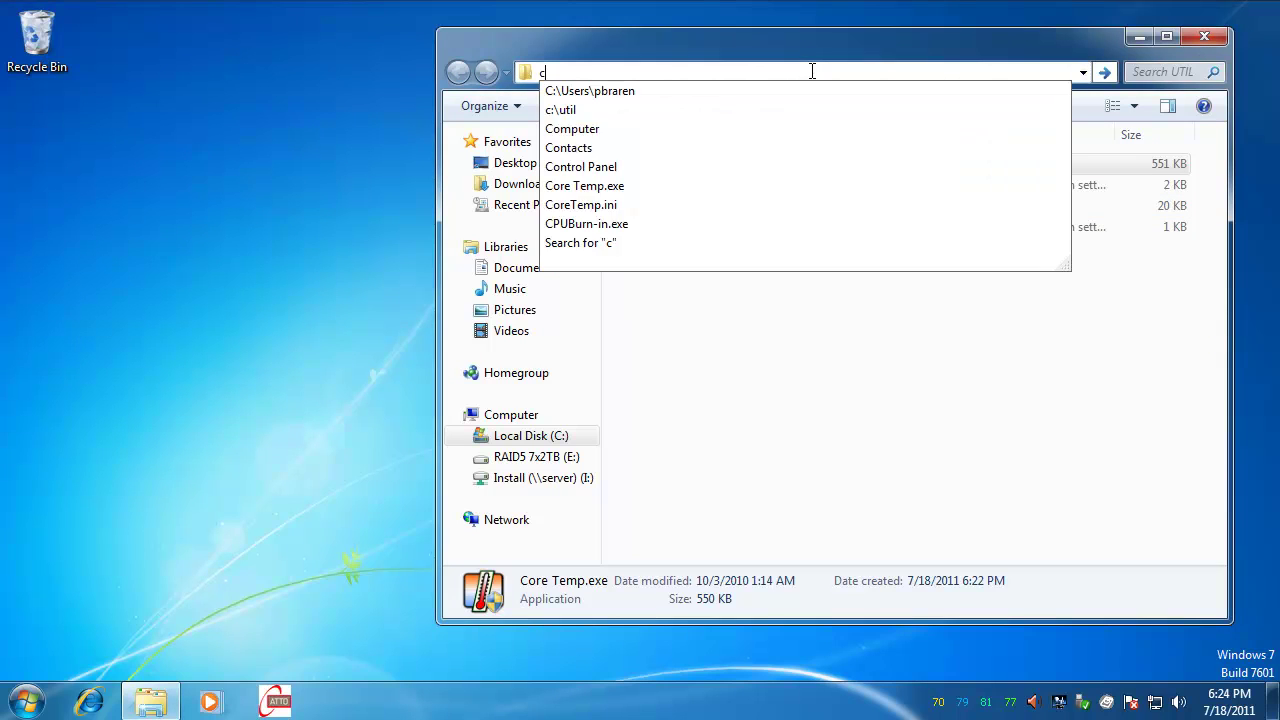
pyautogui.write(':\\co')
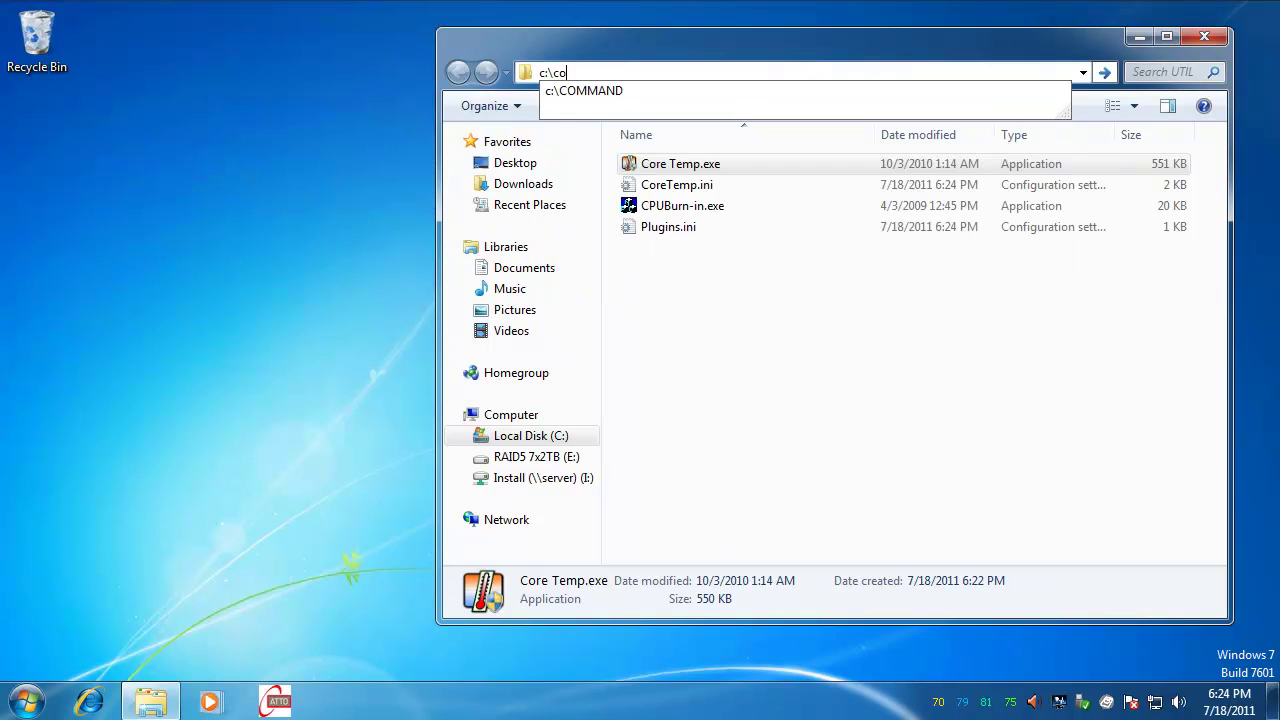
pyautogui.write('mmand')
pyautogui.press('Return')
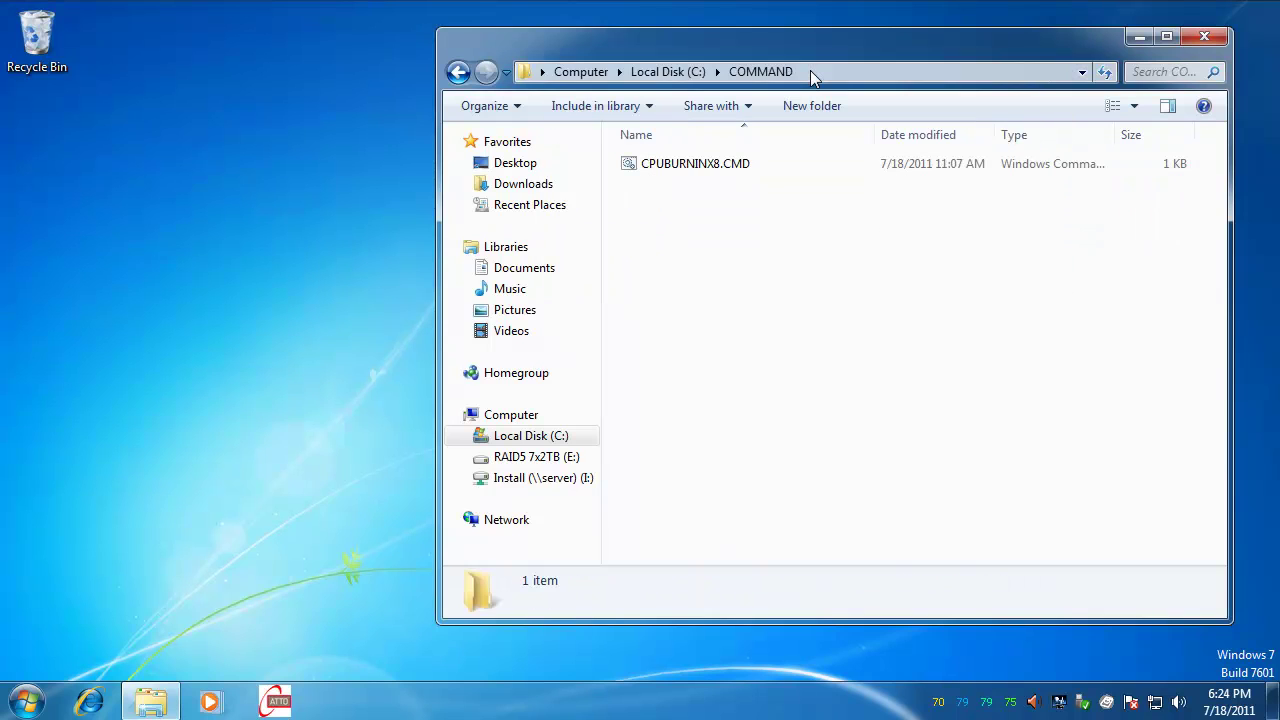
# Check the contents of CPUBURNINX8.CMD in Notepad, close it and run the script
pyautogui.rightClick(664, 168)
pyautogui.click(705, 198)
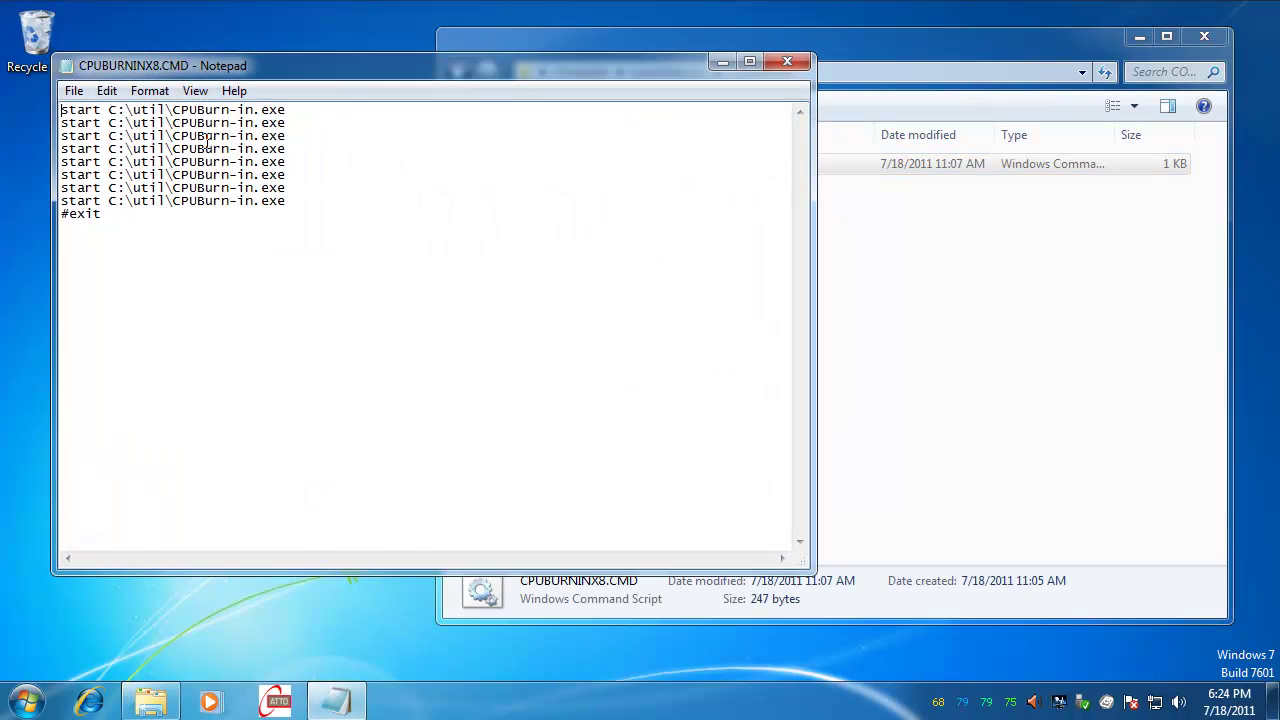
pyautogui.click(788, 62)
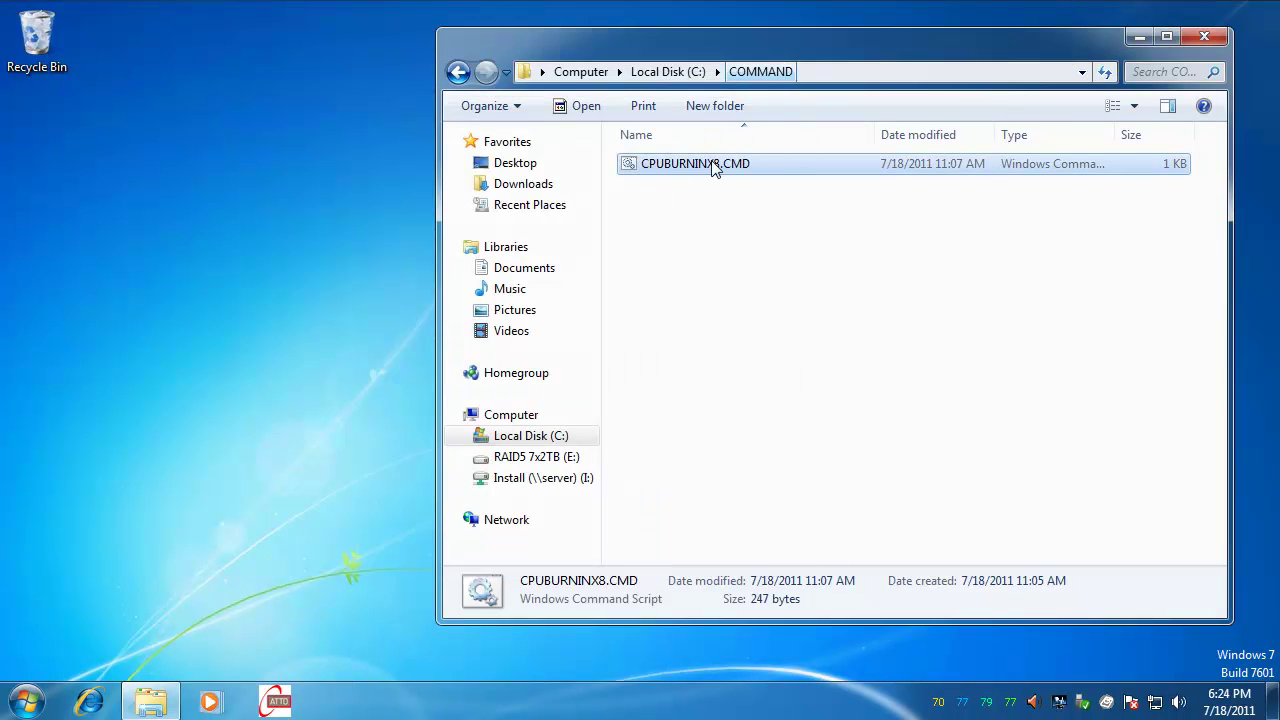
pyautogui.doubleClick(709, 168)
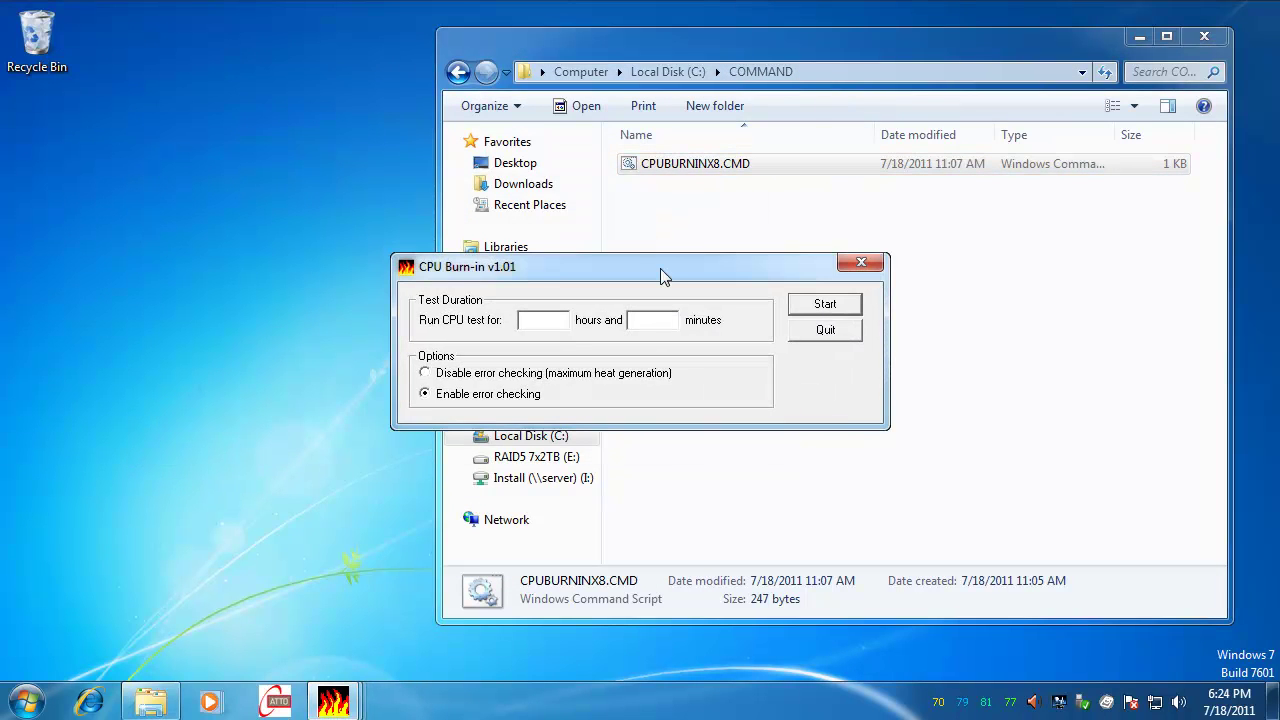
# Start Windows Task Manager and show its list of running applications
pyautogui.rightClick(862, 700)
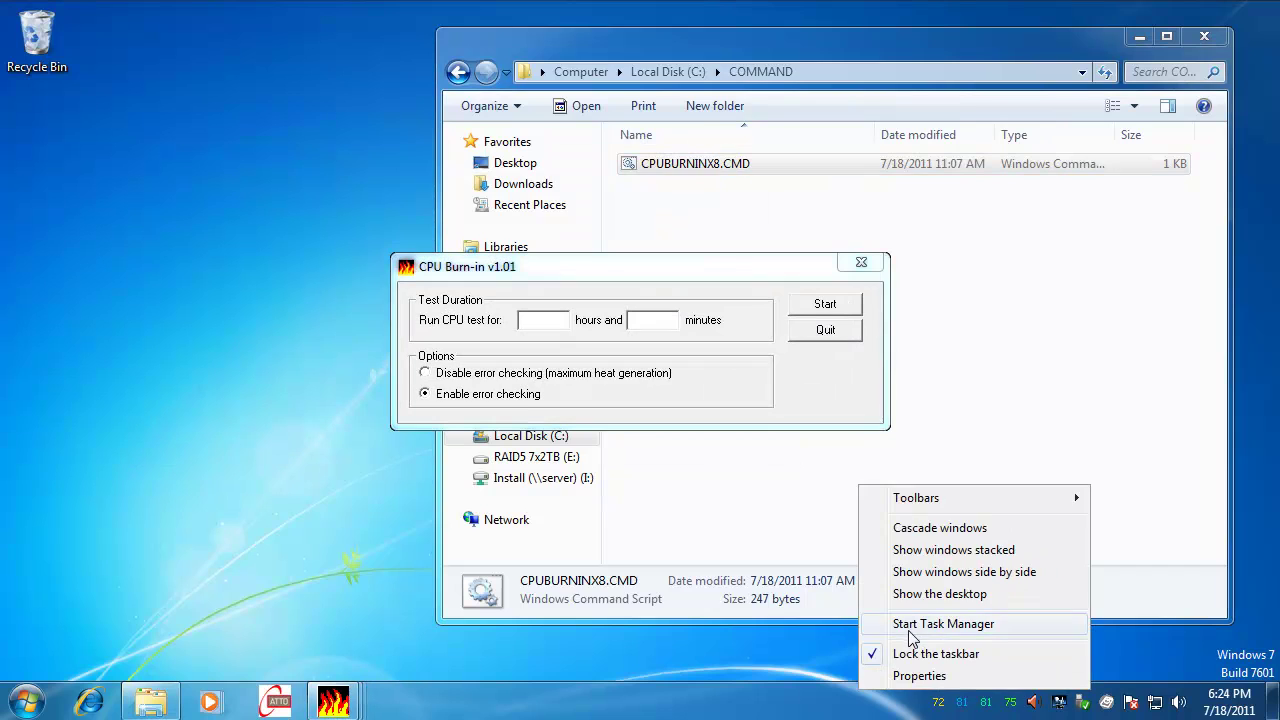
pyautogui.click(909, 628)
pyautogui.click(590, 136)
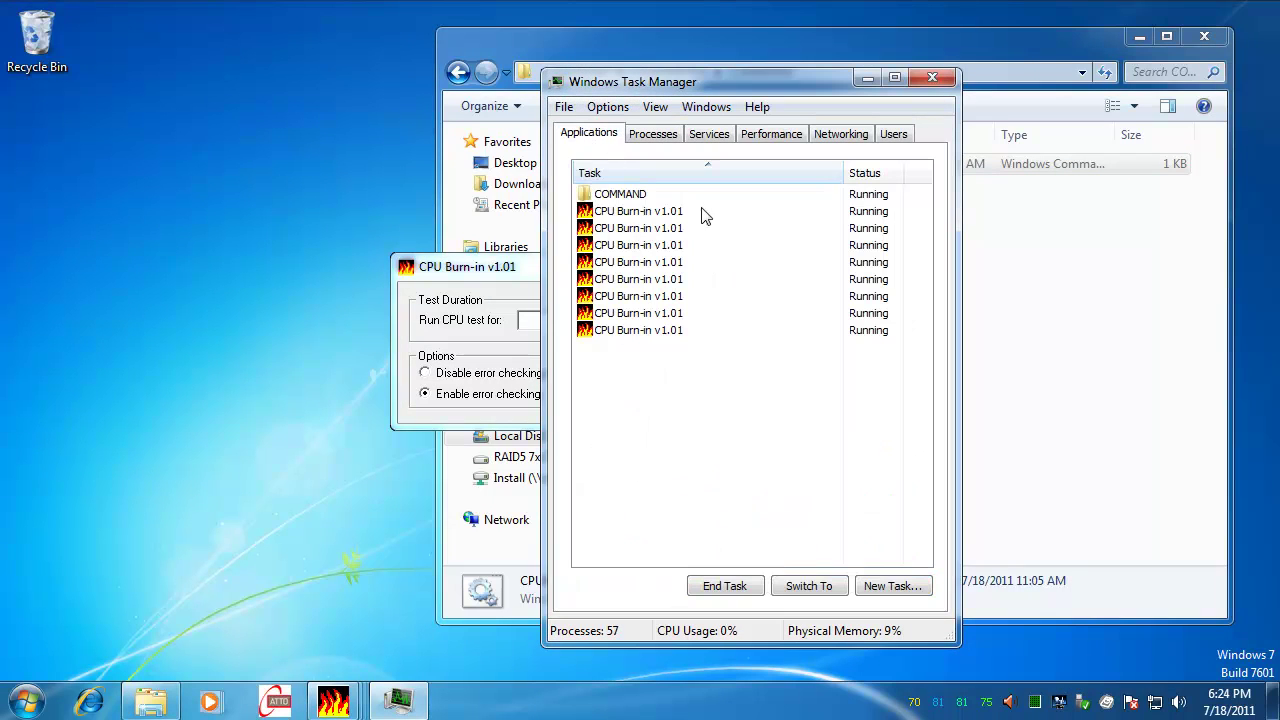
# Tile all eight CPU Burn-in v1.01 windows horizontally through Task Manager, and close the COMMAND folder window
pyautogui.click(695, 211)
pyautogui.keyDown('shift'); pyautogui.click(643, 332); pyautogui.keyUp('shift')
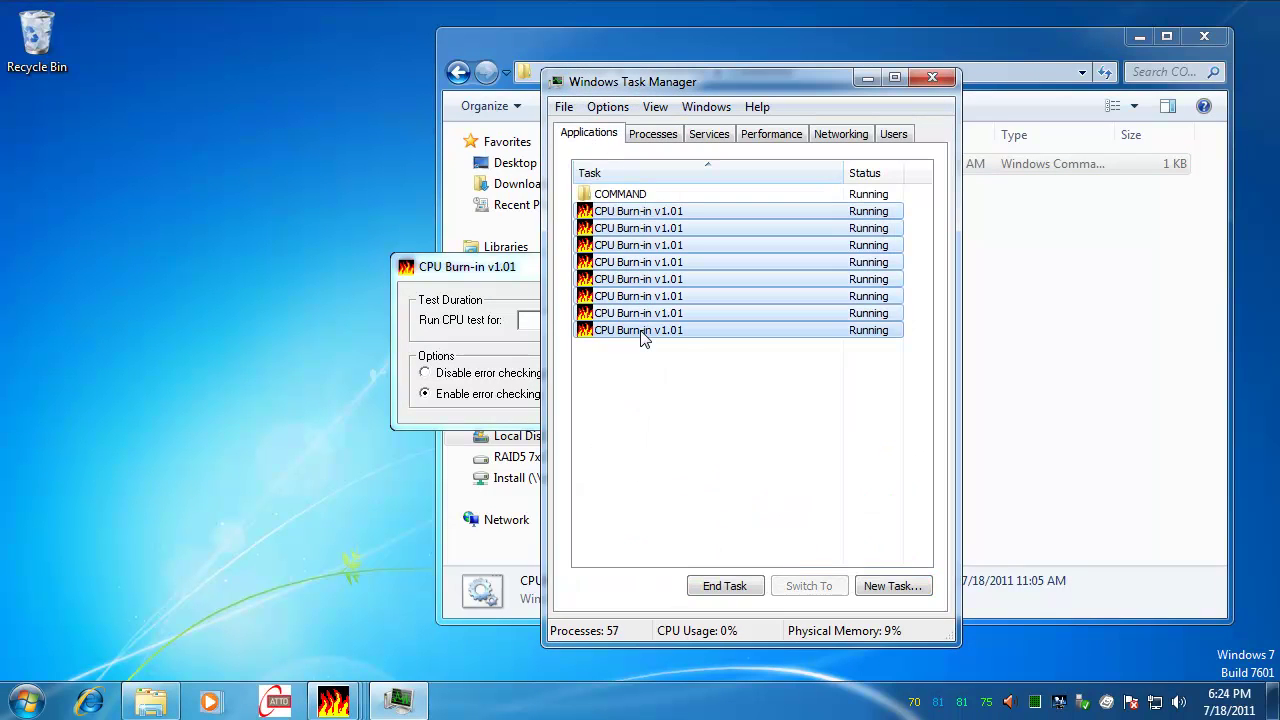
pyautogui.rightClick(701, 339)
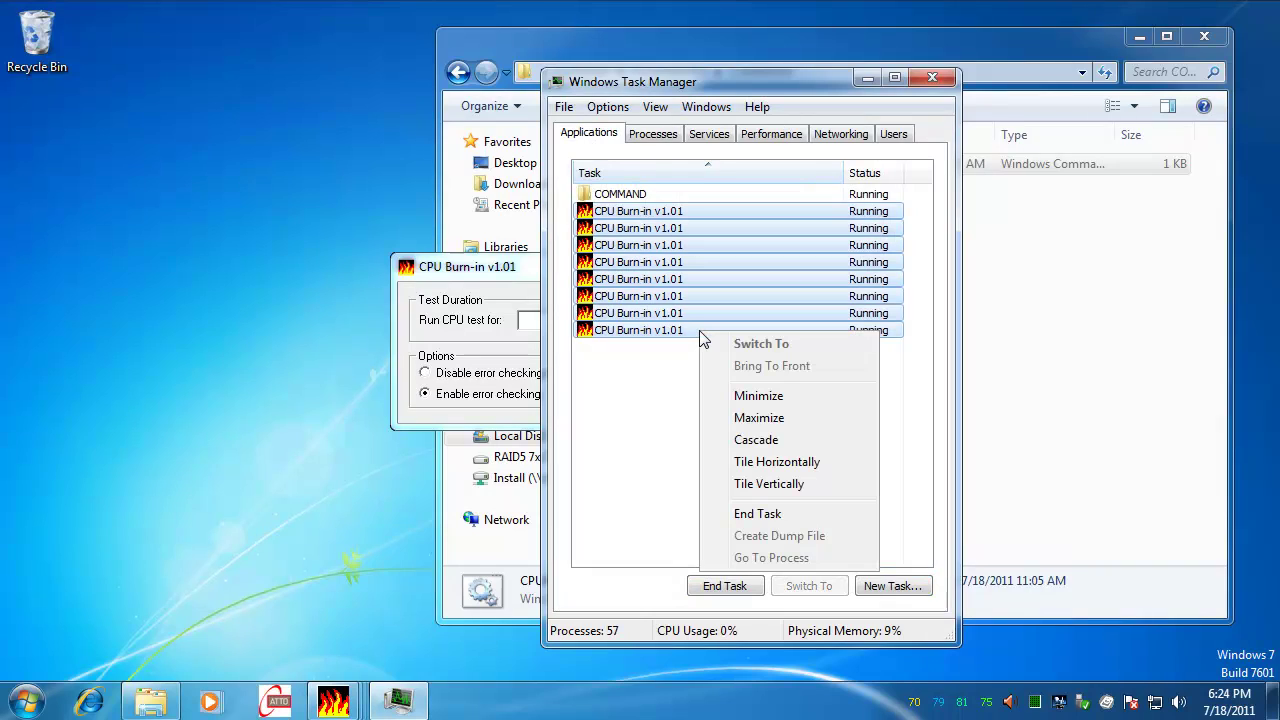
pyautogui.click(779, 462)
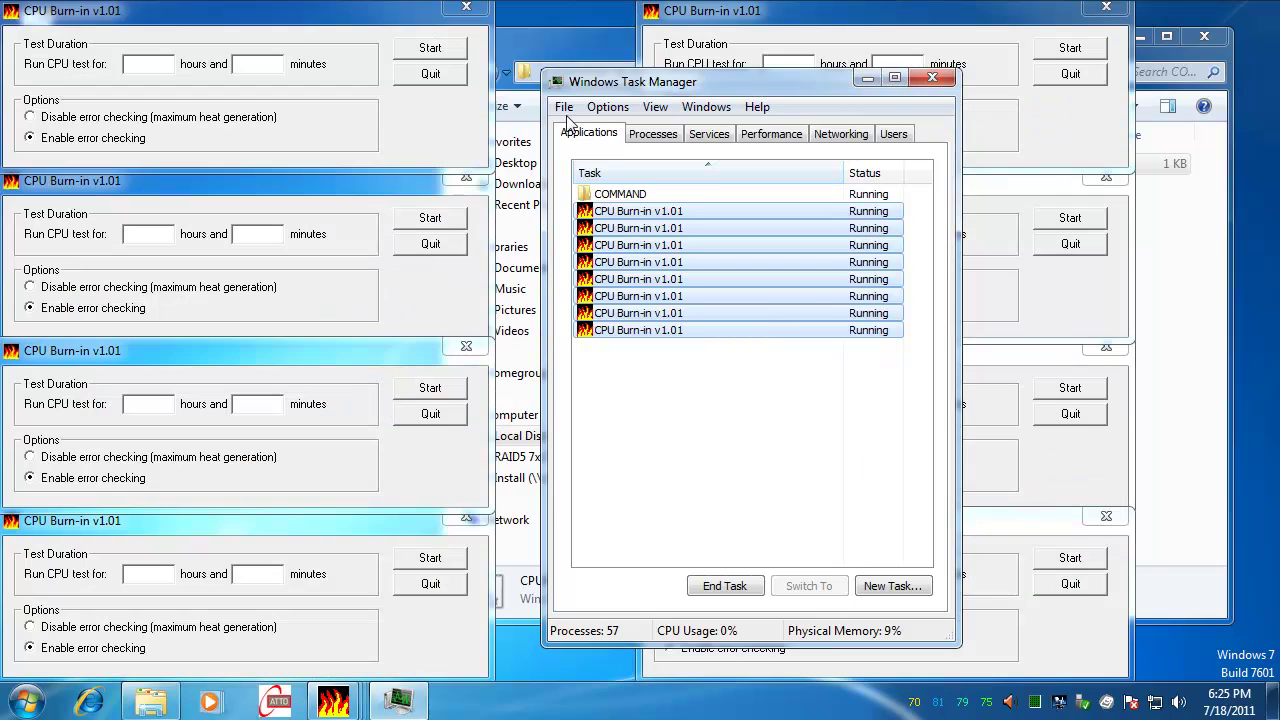
pyautogui.click(531, 43)
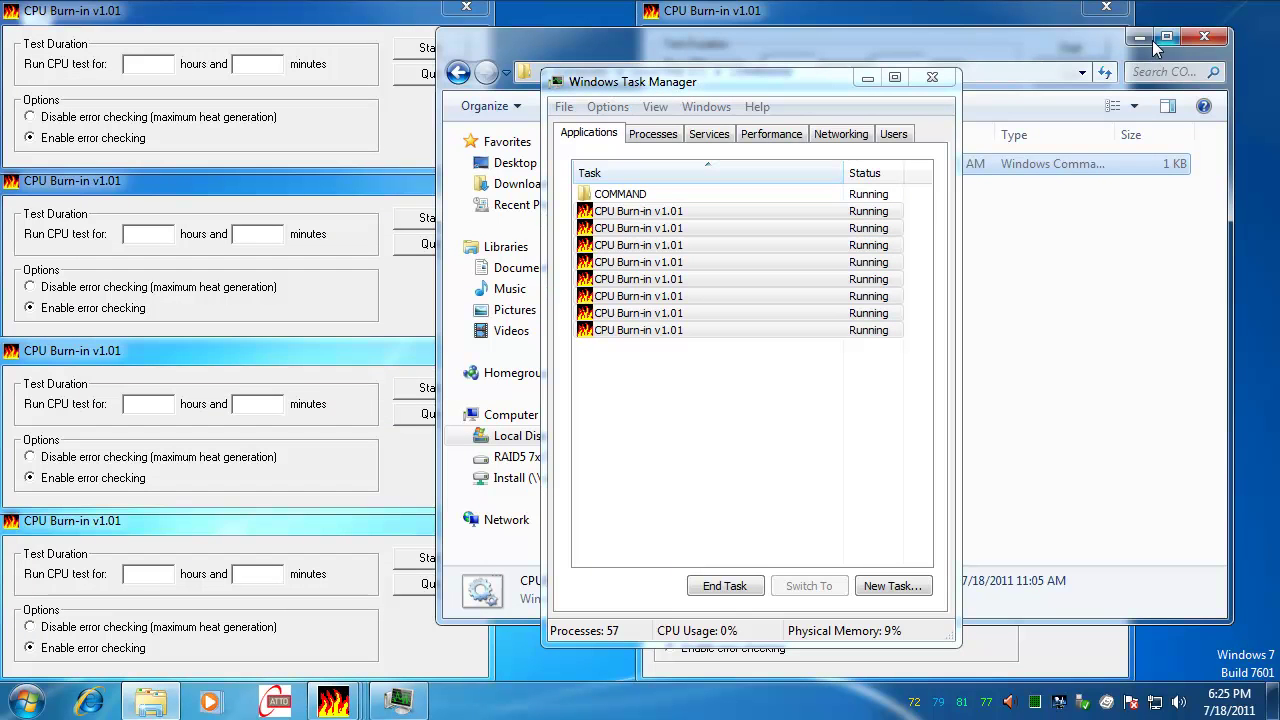
pyautogui.click(1204, 37)
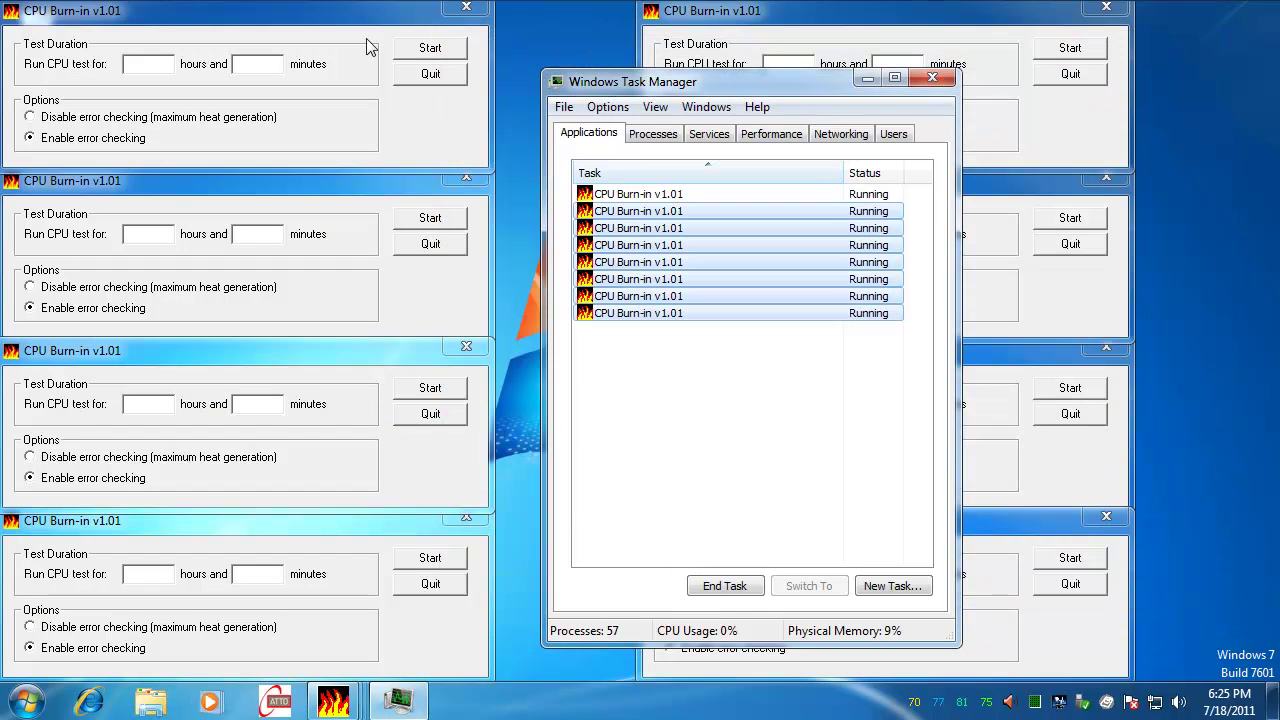
# Set the four CPU Burn-in windows in the first column to run for 1 hour with error checking disabled for maximum heat generation
pyautogui.click(73, 124)
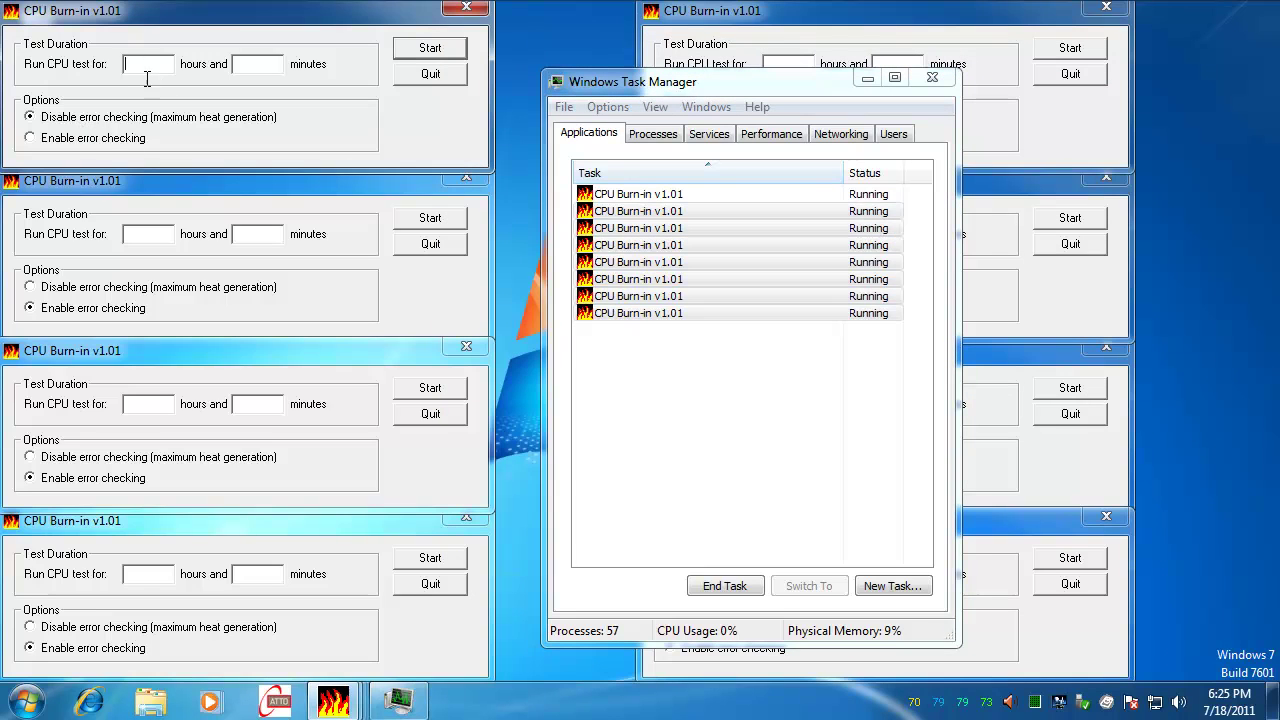
pyautogui.write('1')
pyautogui.click(97, 287)
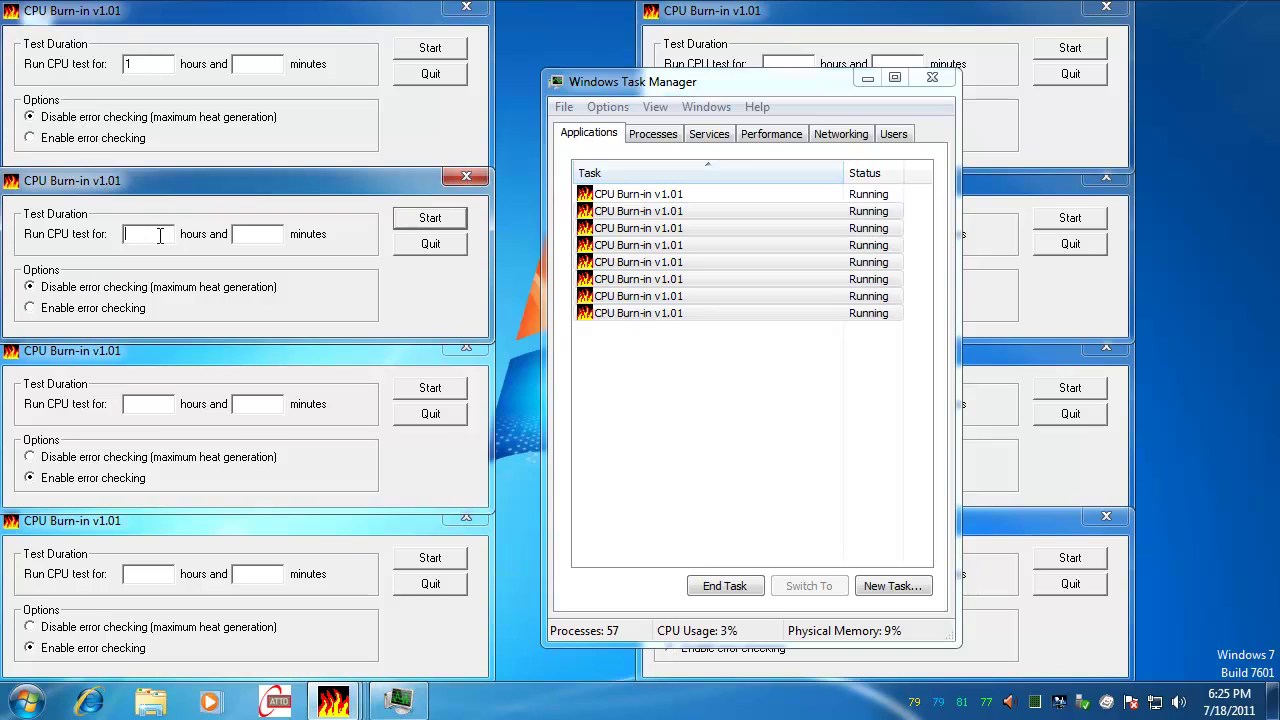
pyautogui.write('1')
pyautogui.click(136, 404)
pyautogui.write('1')
pyautogui.click(88, 458)
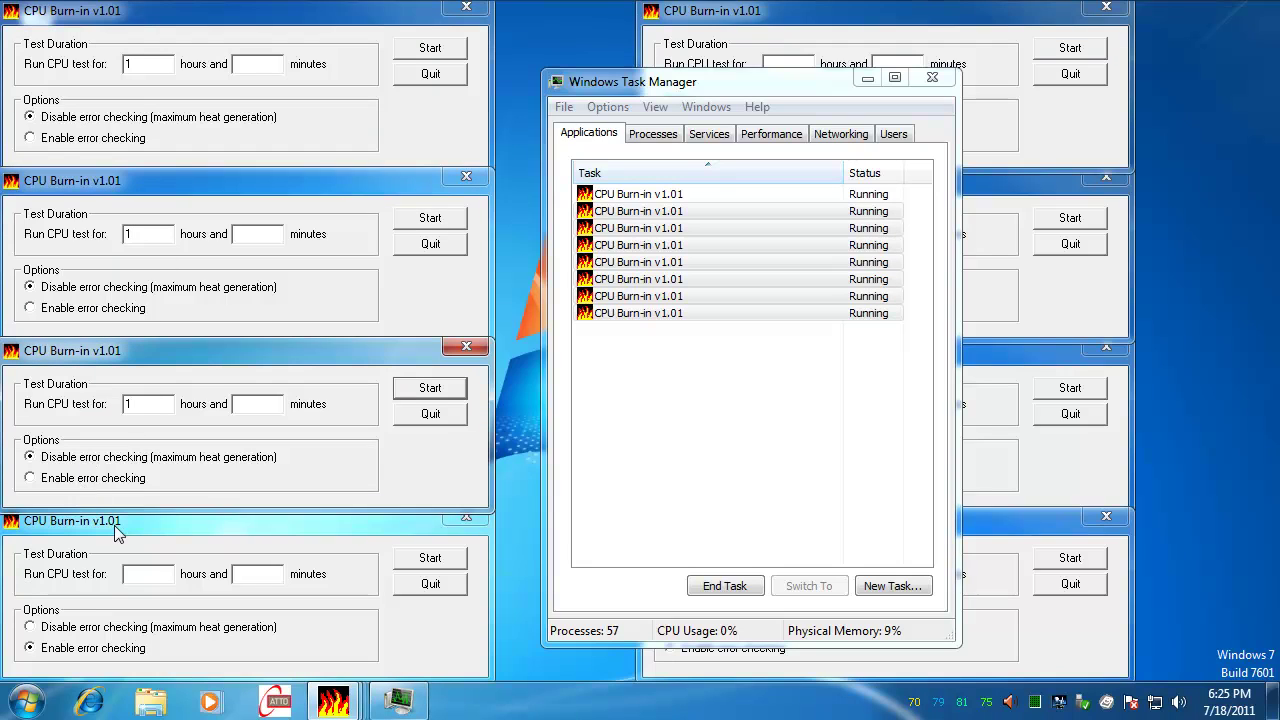
pyautogui.click(148, 574)
pyautogui.click(103, 630)
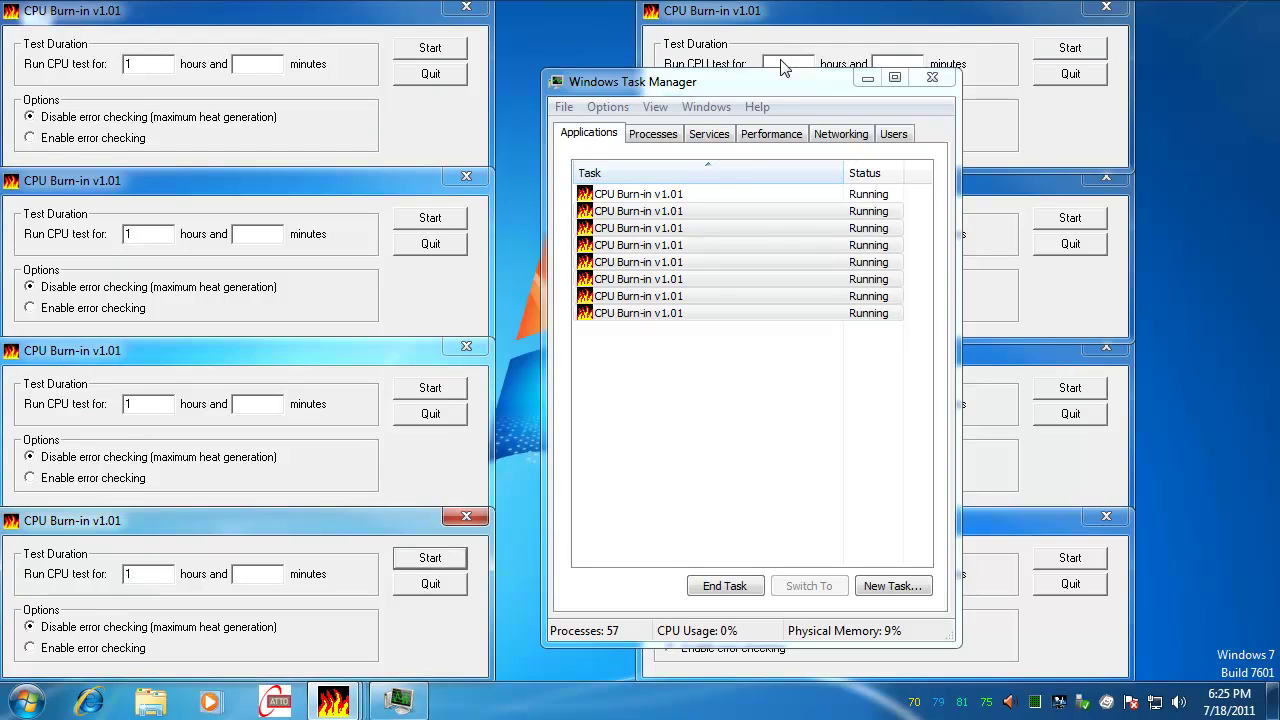
# Minimize Task Manager and set the four CPU Burn-in windows in the second column to 1 hour with error checking disabled
pyautogui.click(869, 78)
pyautogui.click(785, 64)
pyautogui.write('1')
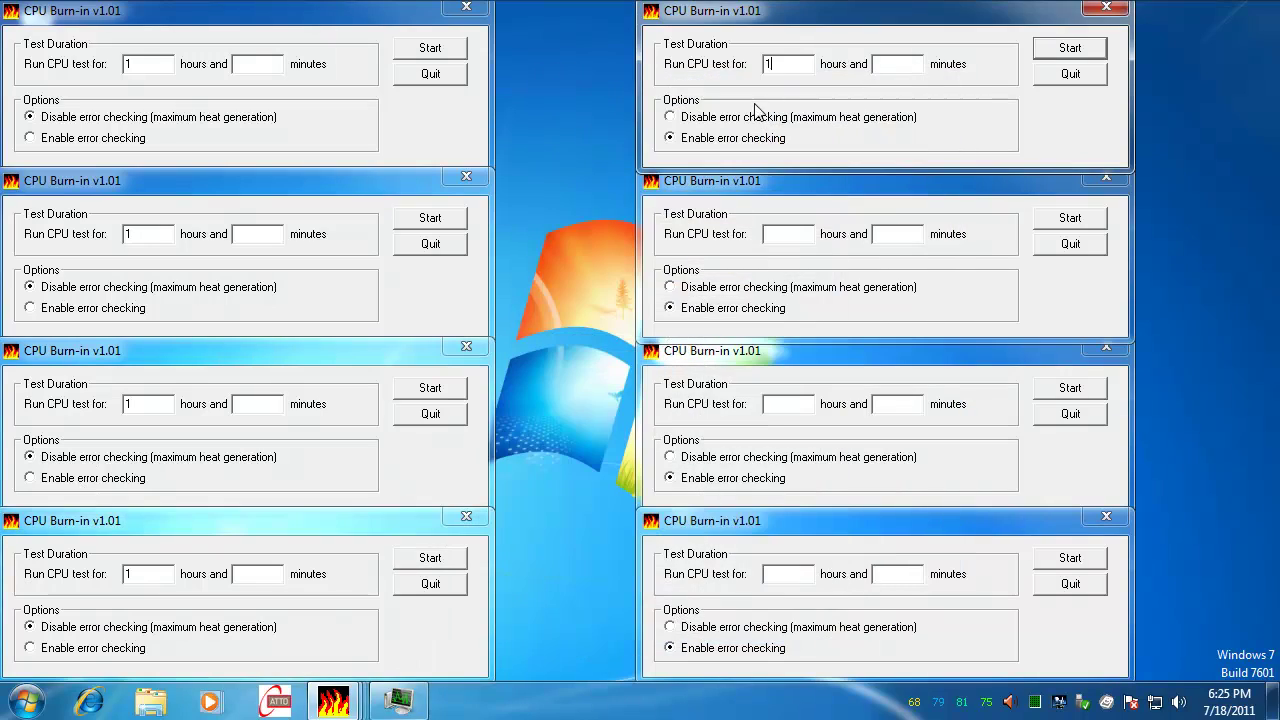
pyautogui.click(750, 117)
pyautogui.click(710, 287)
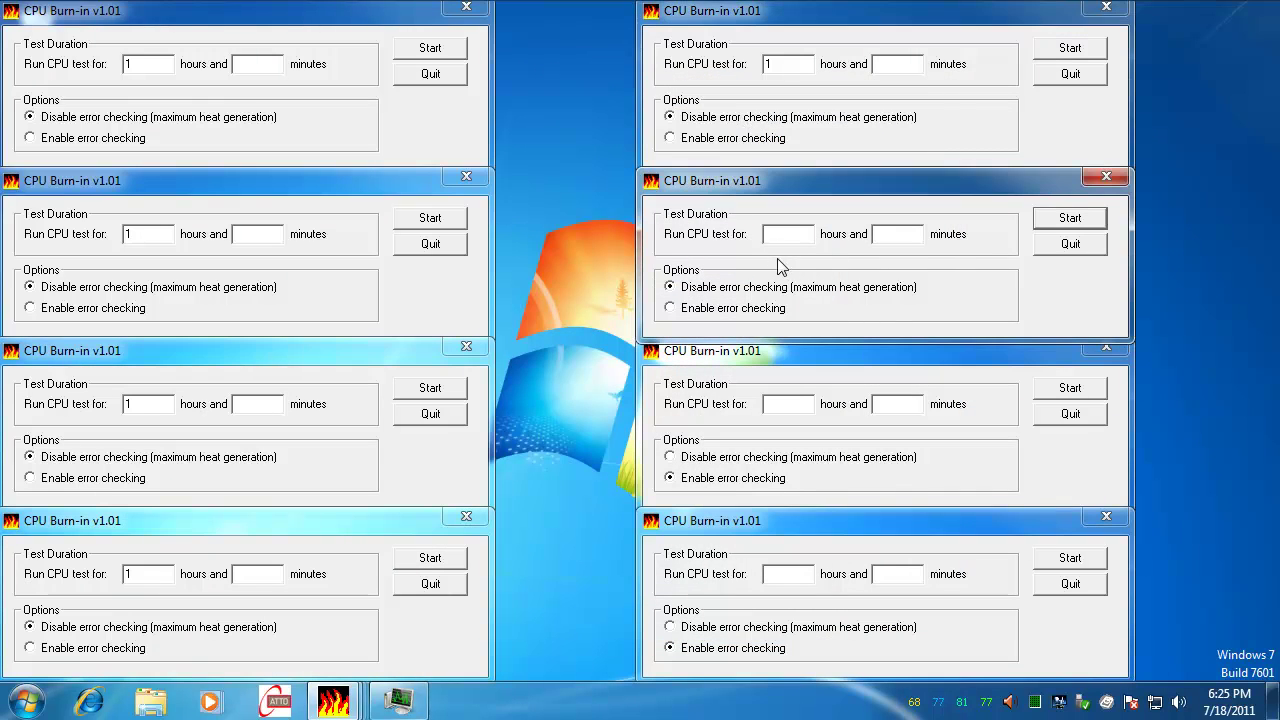
pyautogui.write('1')
pyautogui.click(785, 404)
pyautogui.write('1')
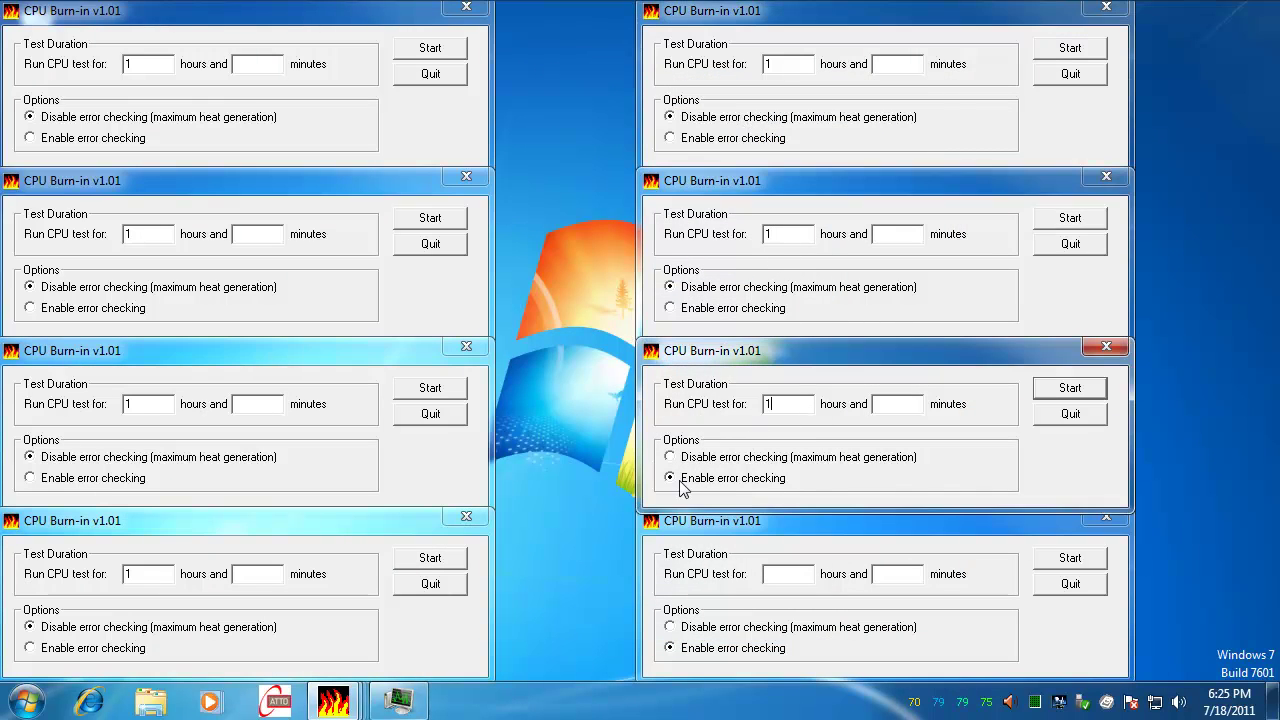
pyautogui.click(700, 457)
pyautogui.click(777, 580)
pyautogui.write('1')
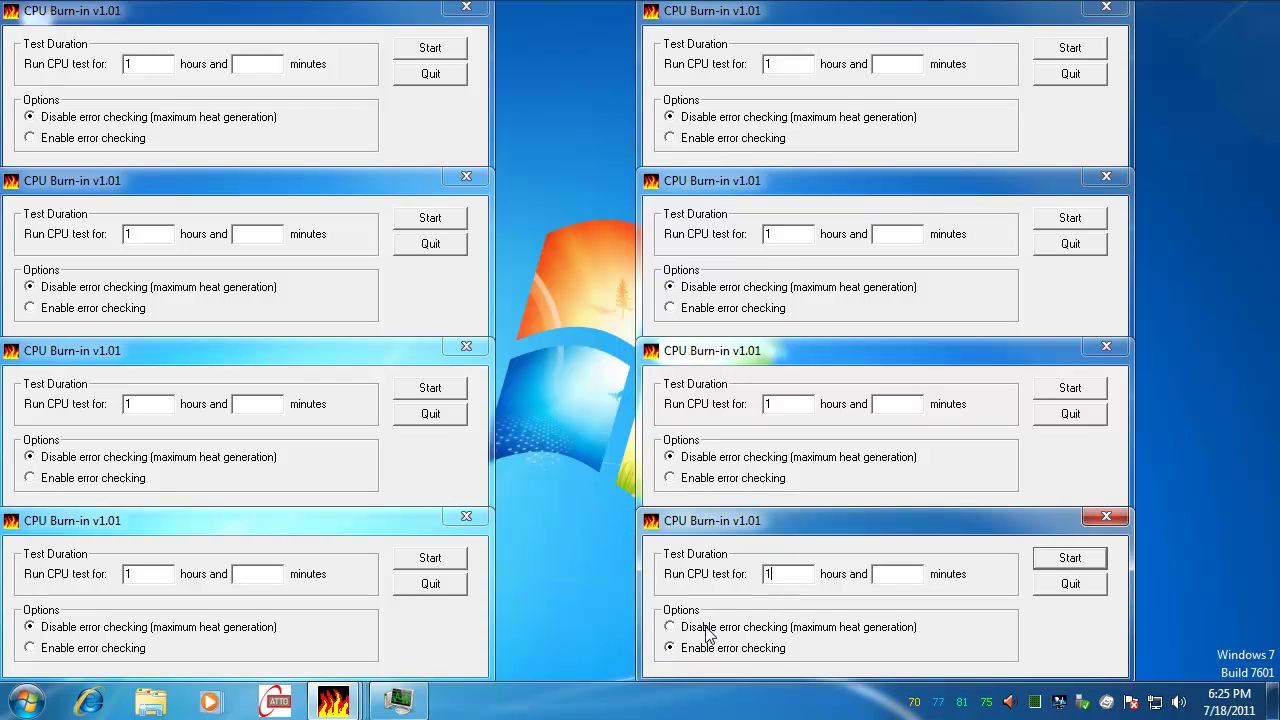
# Restore Task Manager, show its CPU performance graphs, and move it low enough to uncover the upper CPU Burn-in windows
pyautogui.doubleClick(1035, 701)
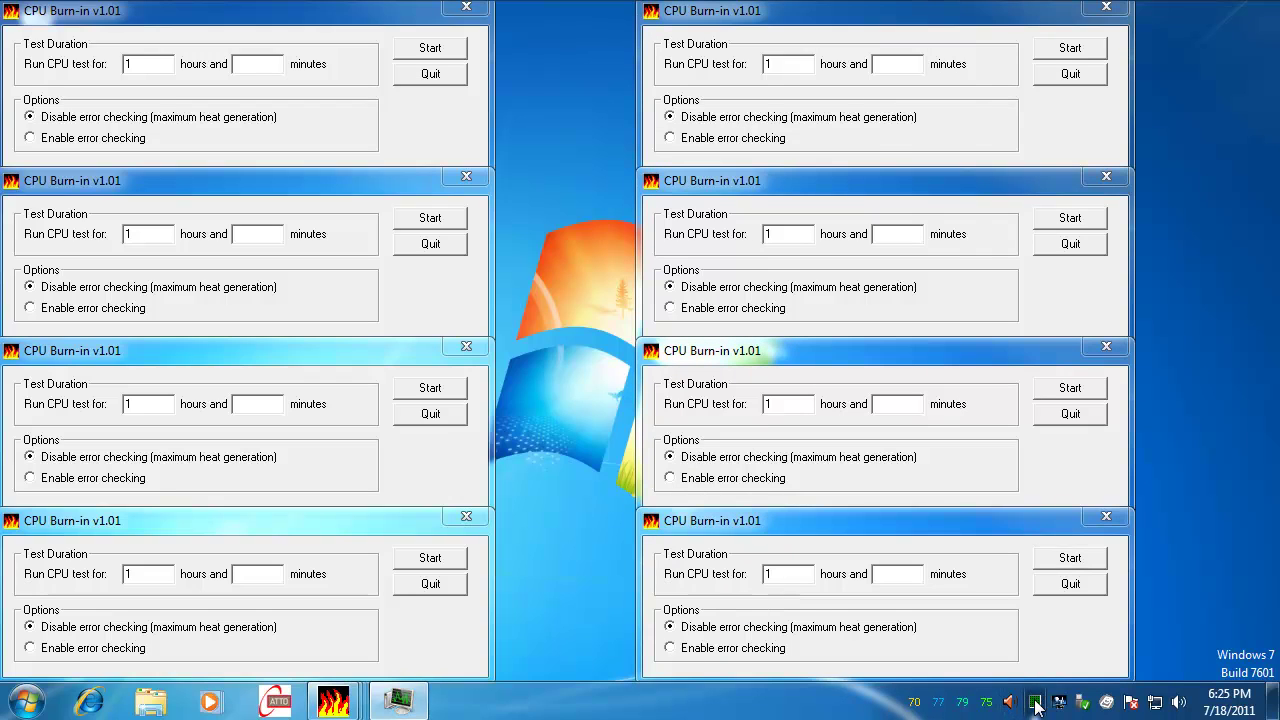
pyautogui.click(771, 133)
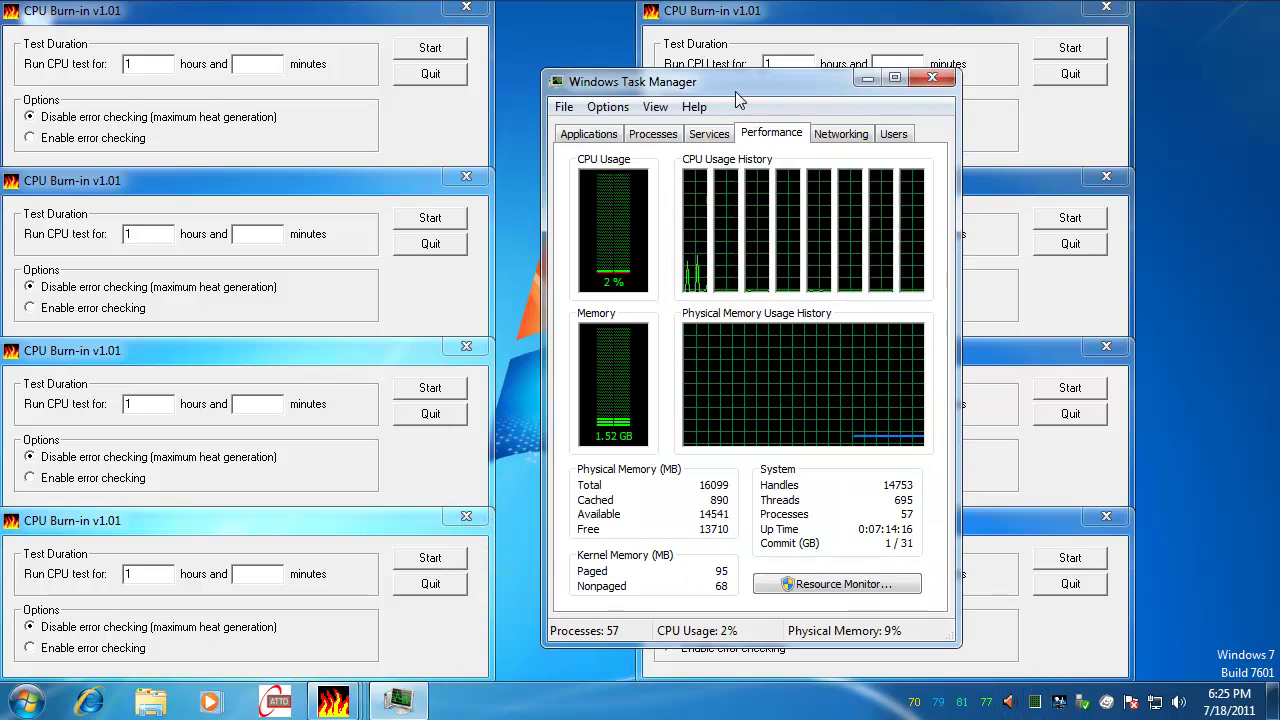
pyautogui.moveTo(738, 81); pyautogui.dragTo(504, 533)
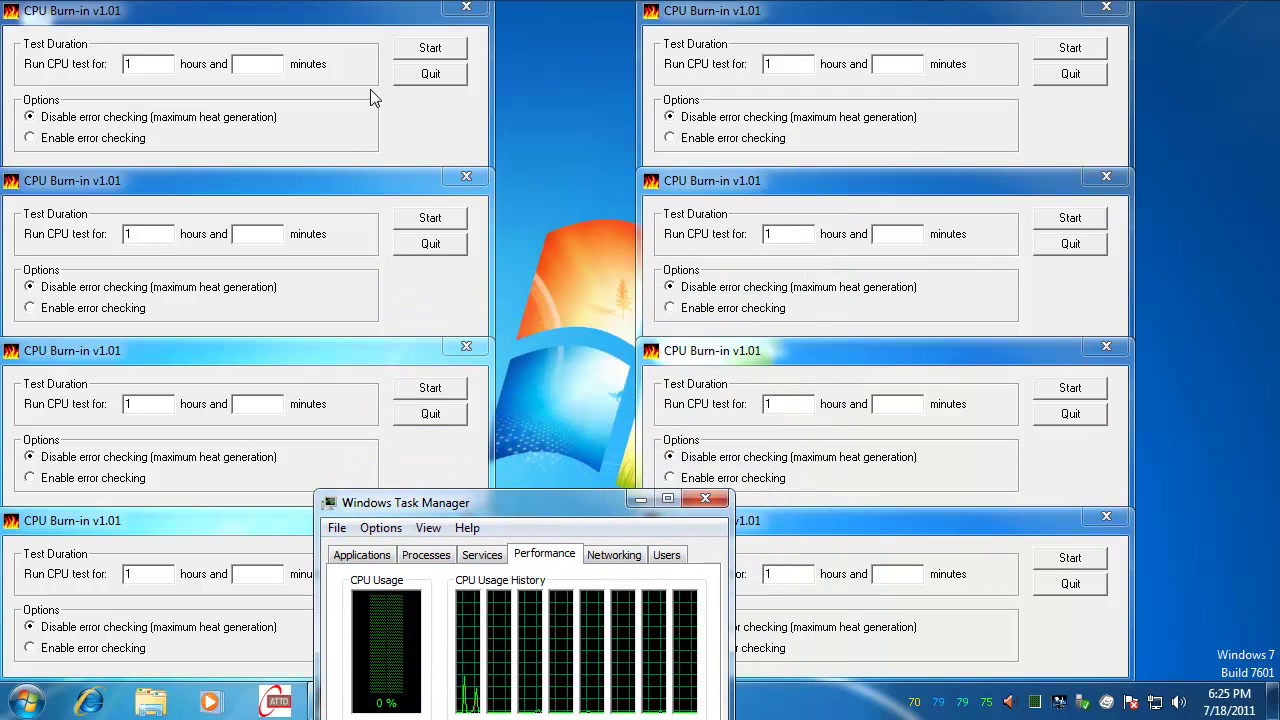
# Start the burn-in test in all four first-column windows, moving Task Manager off the lowest window's controls
pyautogui.click(410, 54)
pyautogui.click(411, 224)
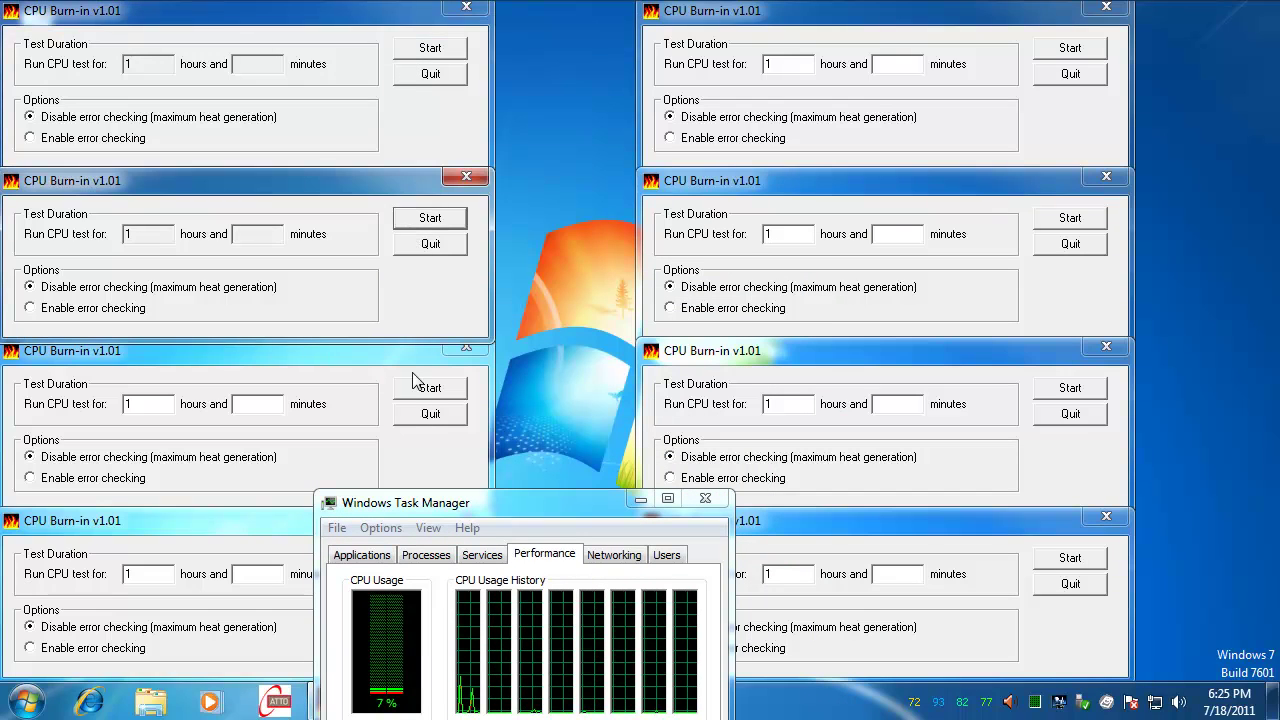
pyautogui.click(414, 384)
pyautogui.click(243, 517)
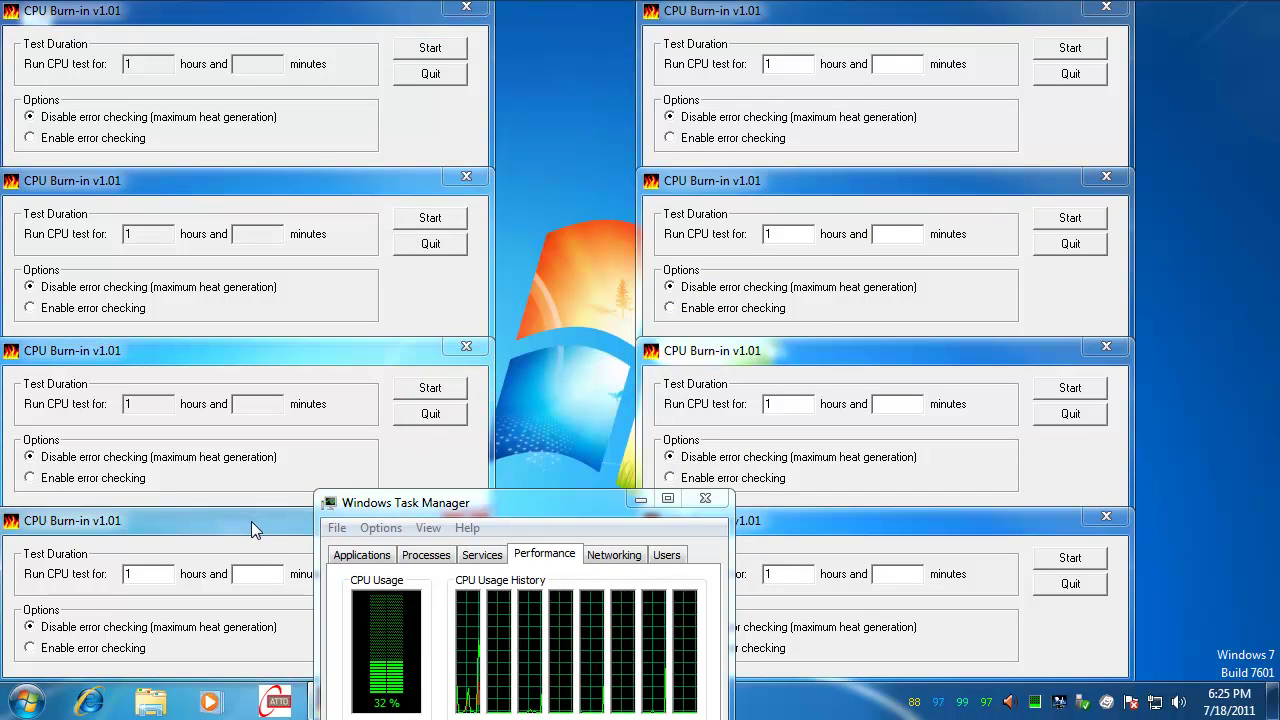
pyautogui.moveTo(424, 509); pyautogui.dragTo(609, 532)
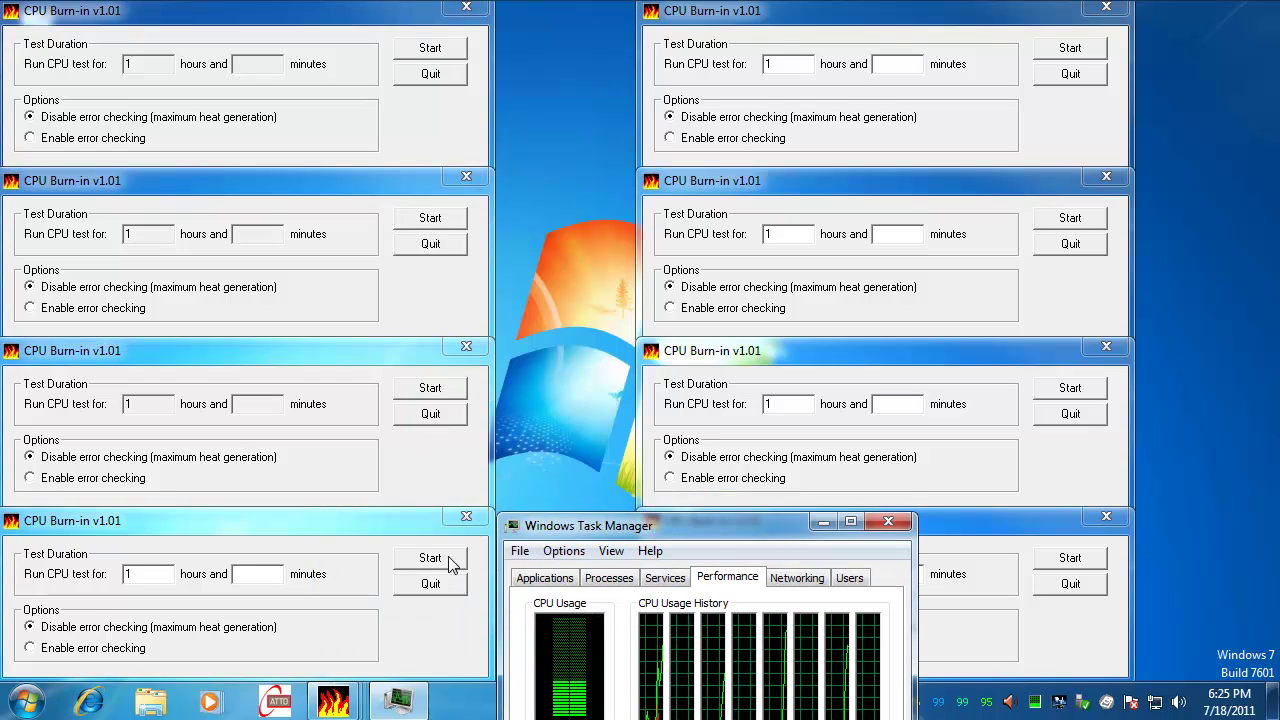
pyautogui.click(448, 563)
# Start the burn-in test in the four CPU Burn-in windows of the second column
pyautogui.click(1070, 47)
pyautogui.click(1070, 218)
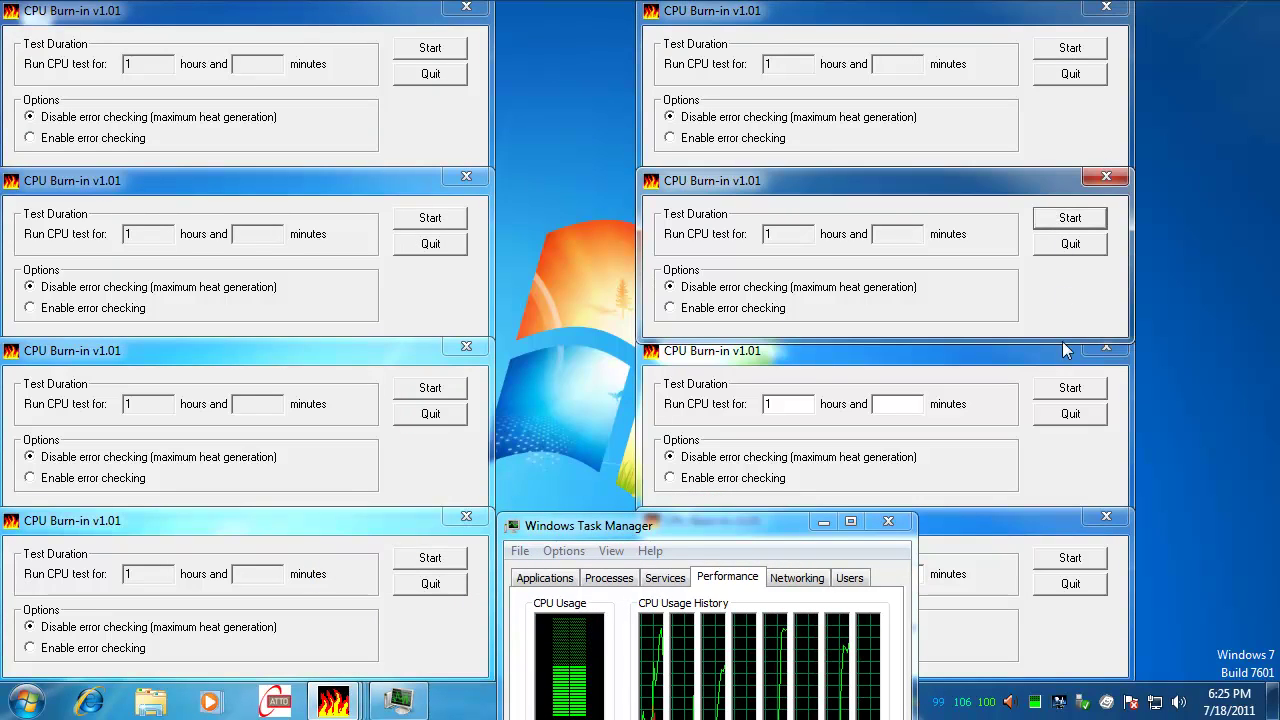
pyautogui.click(1067, 392)
pyautogui.click(1082, 558)
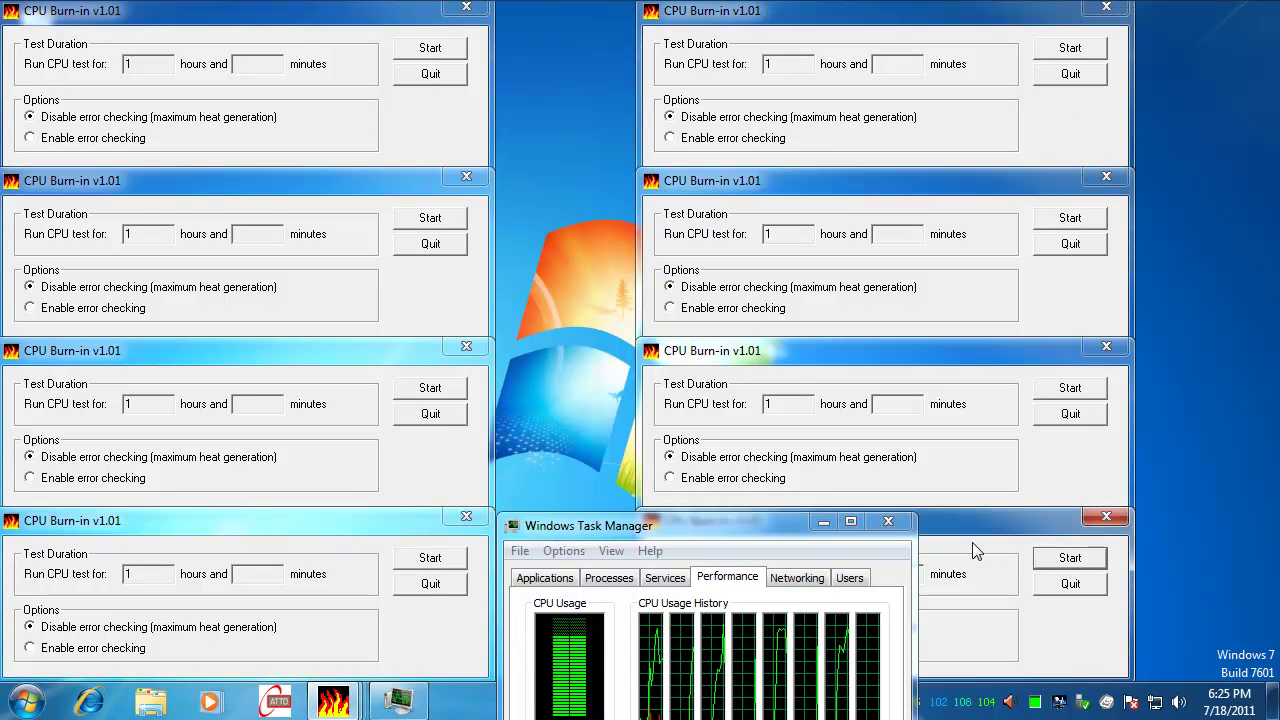
# Reposition Task Manager so its performance graphs are in full view, and check the CPU usage and core temperatures under load
pyautogui.moveTo(782, 521); pyautogui.dragTo(617, 232)
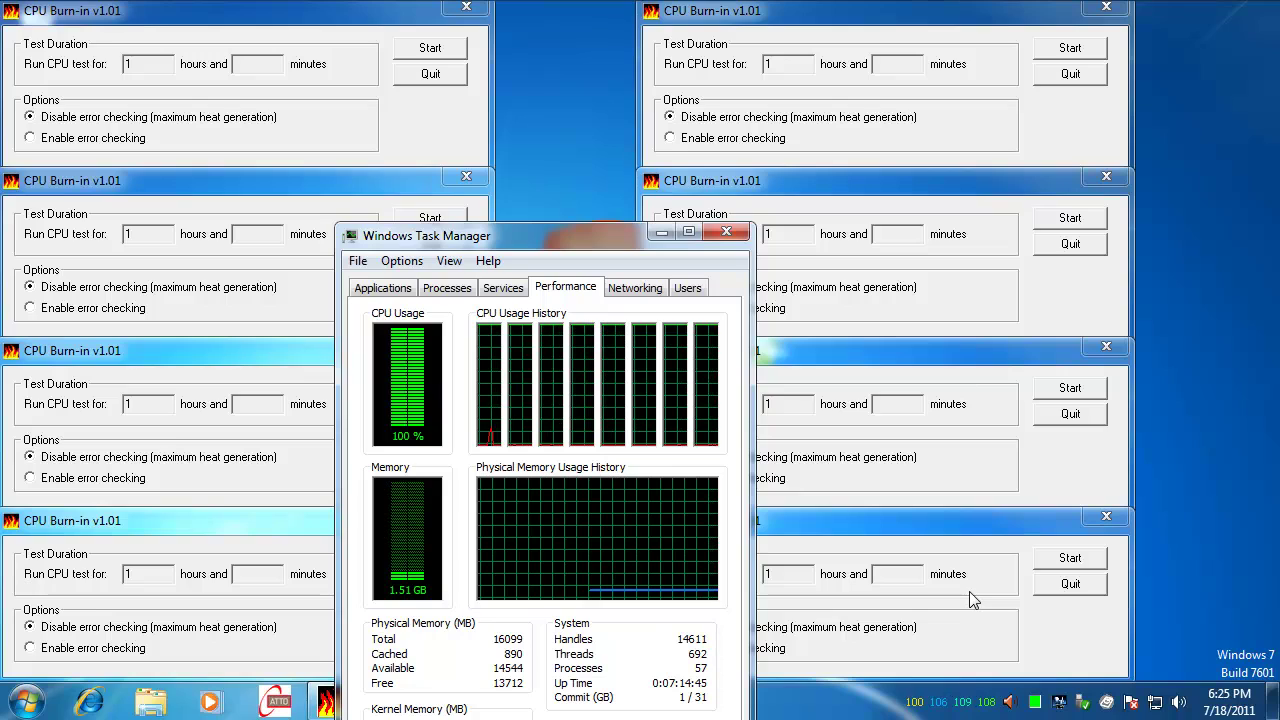
pyautogui.moveTo(967, 712)
pyautogui.moveTo(912, 705)
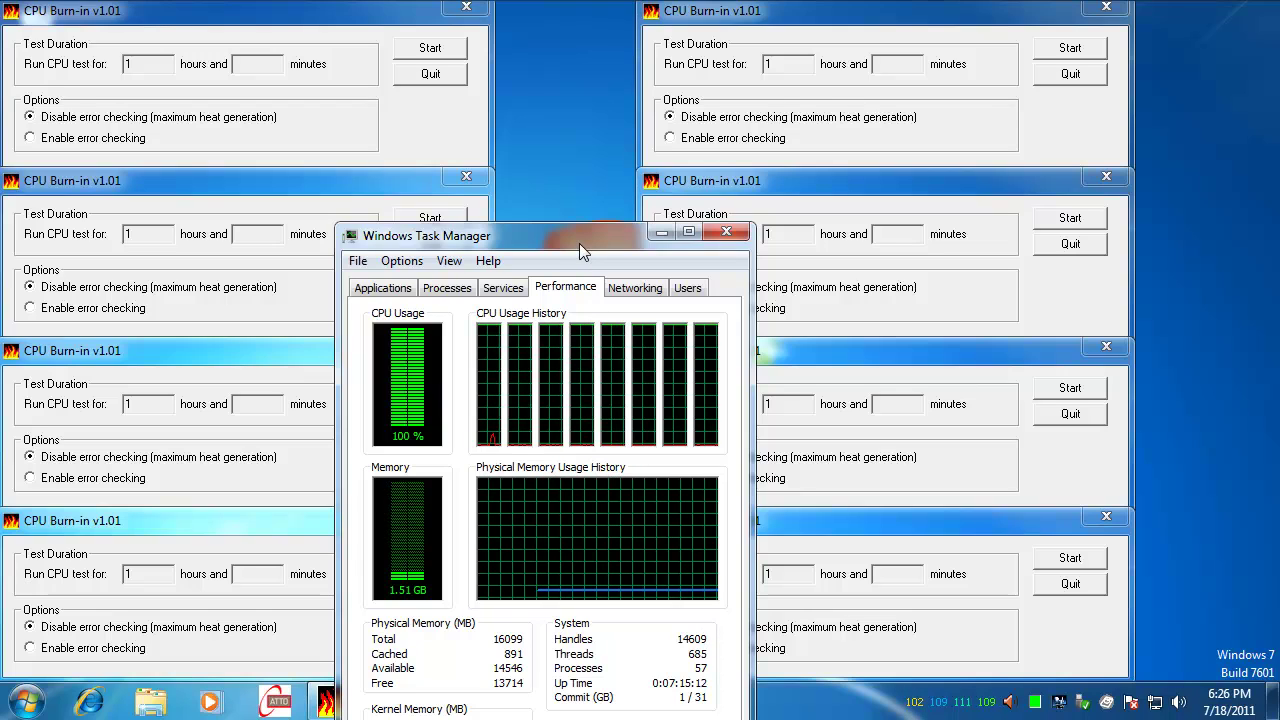
pyautogui.moveTo(579, 243); pyautogui.dragTo(631, 78)
# Bring up the Core Temp window to check core temperatures and load, minimize it, and recheck the temperatures beside Task Manager's CPU usage
pyautogui.rightClick(940, 703)
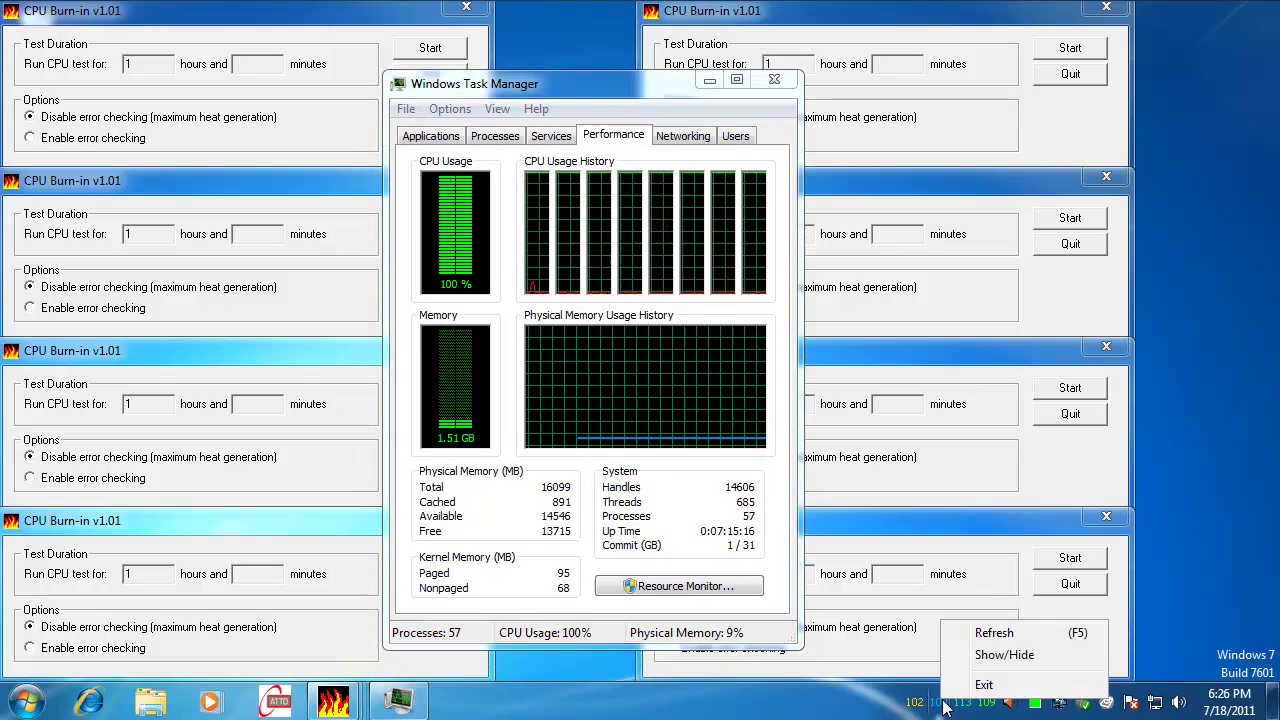
pyautogui.click(988, 655)
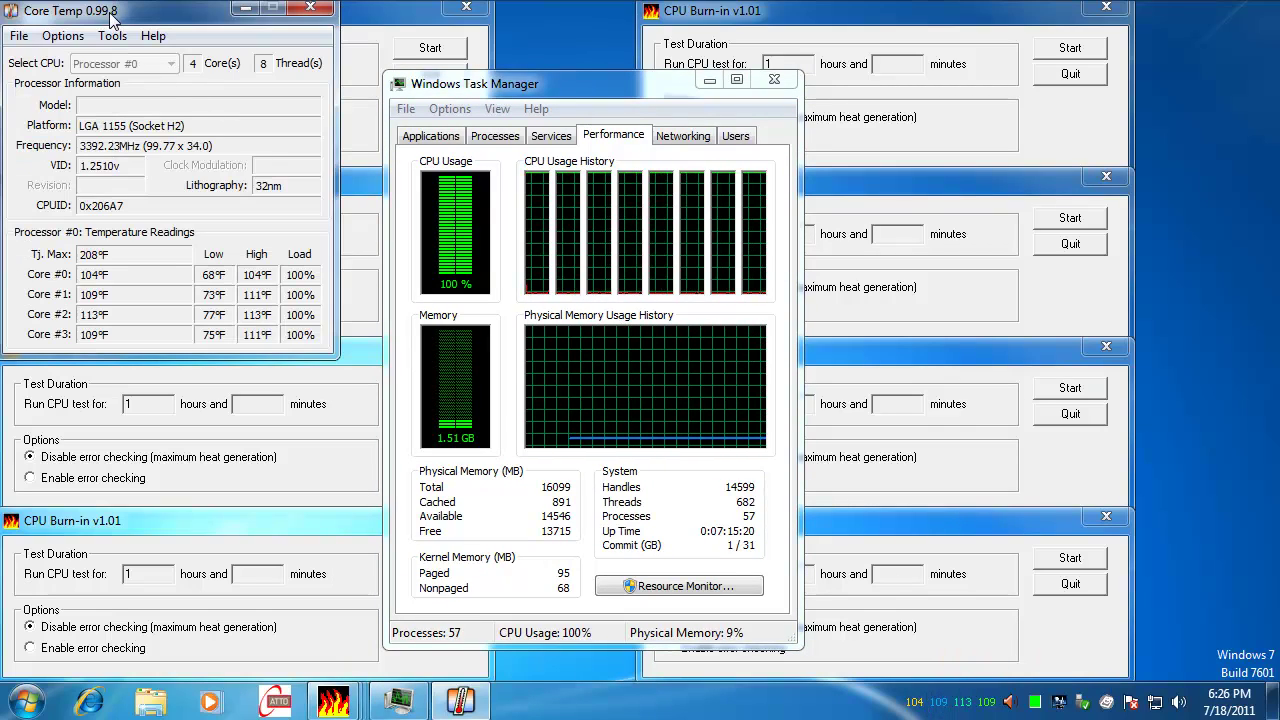
pyautogui.click(245, 9)
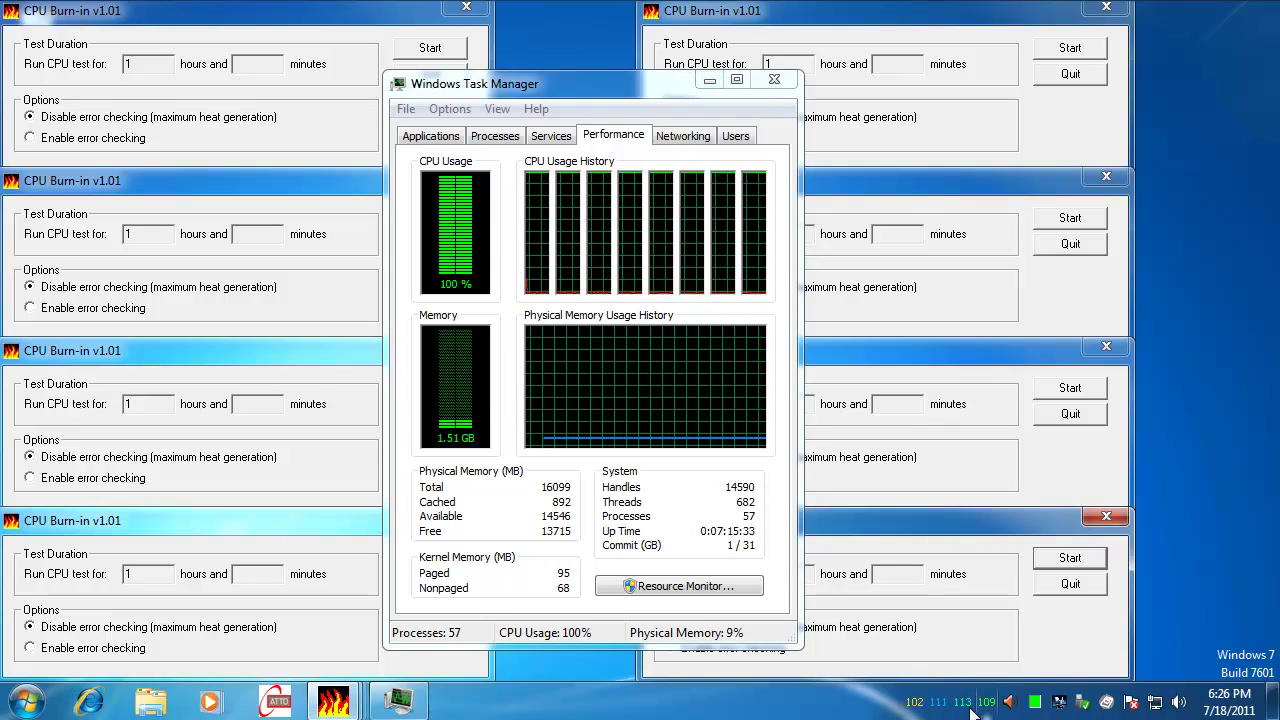
pyautogui.moveTo(965, 708)
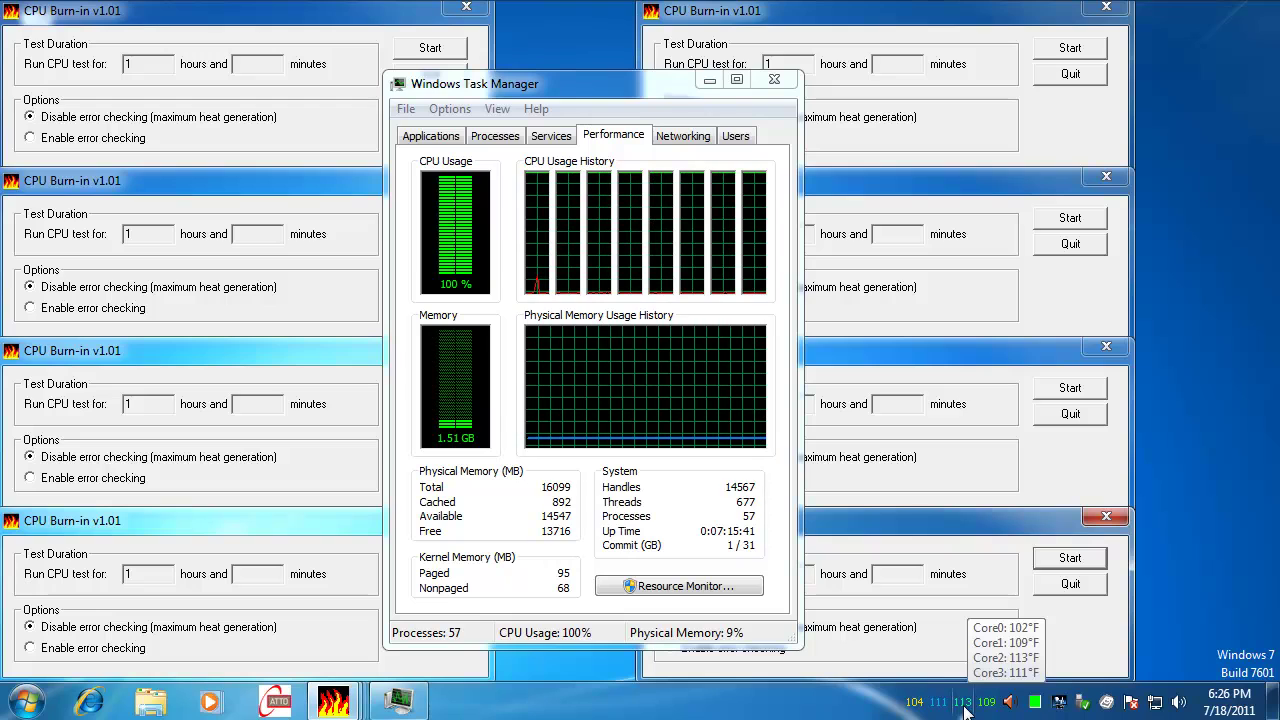
pyautogui.moveTo(651, 88); pyautogui.dragTo(634, 61)
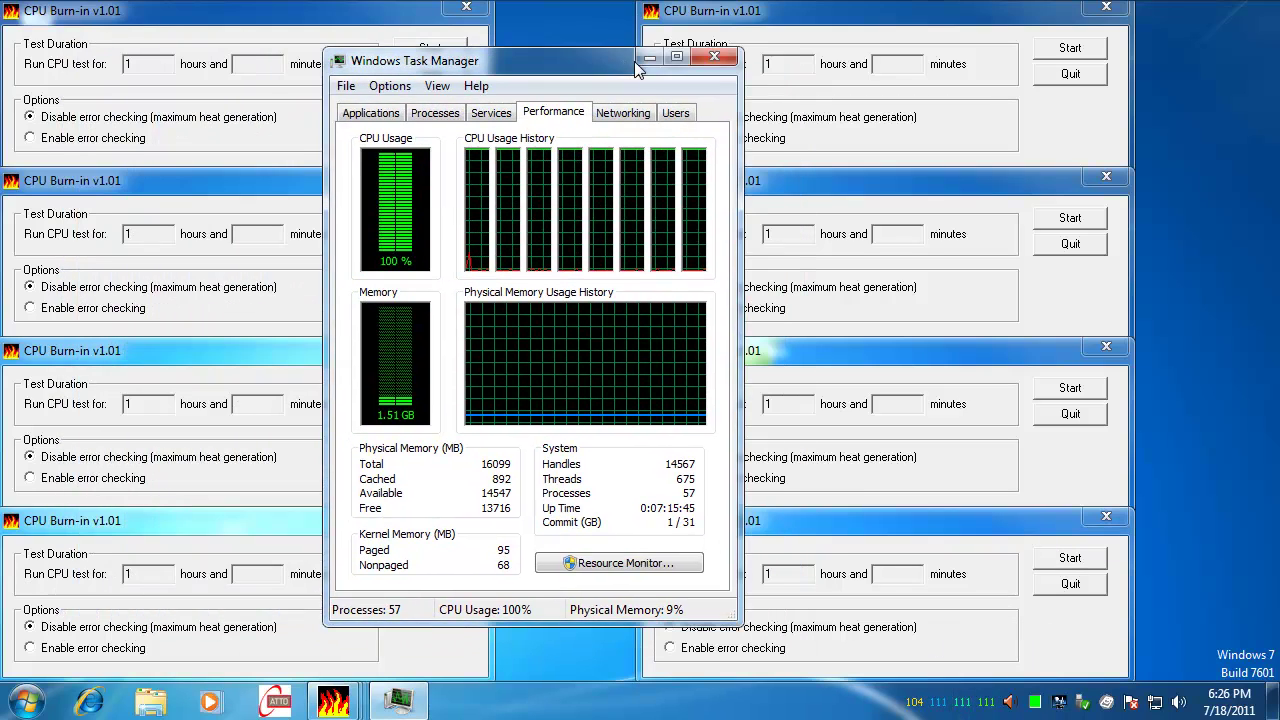